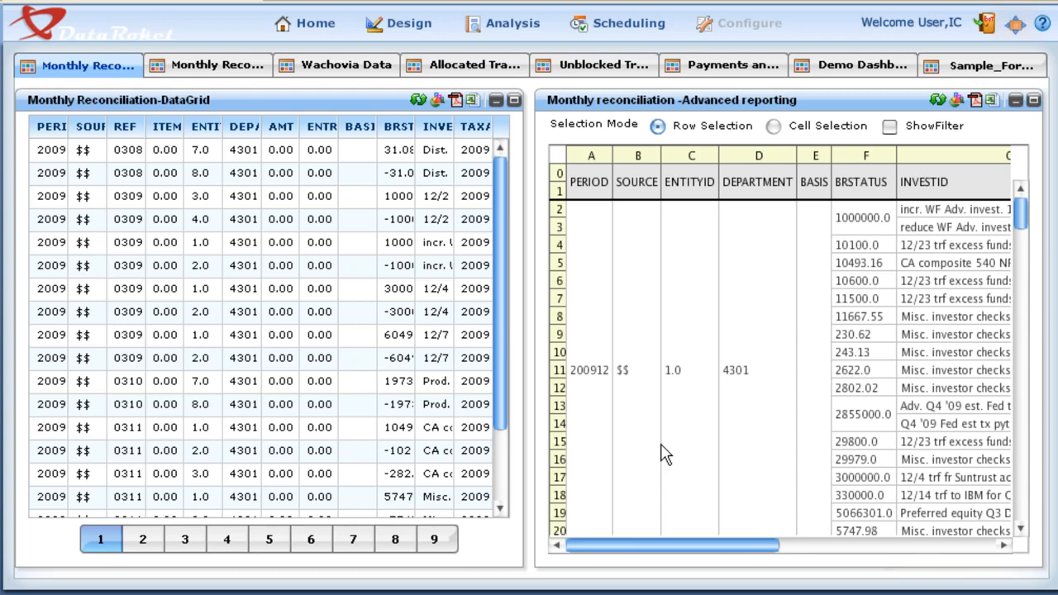
# Open the package designer and add all tables of the BO Universe data source to the new package
pyautogui.click(407, 28)
pyautogui.click(404, 54)
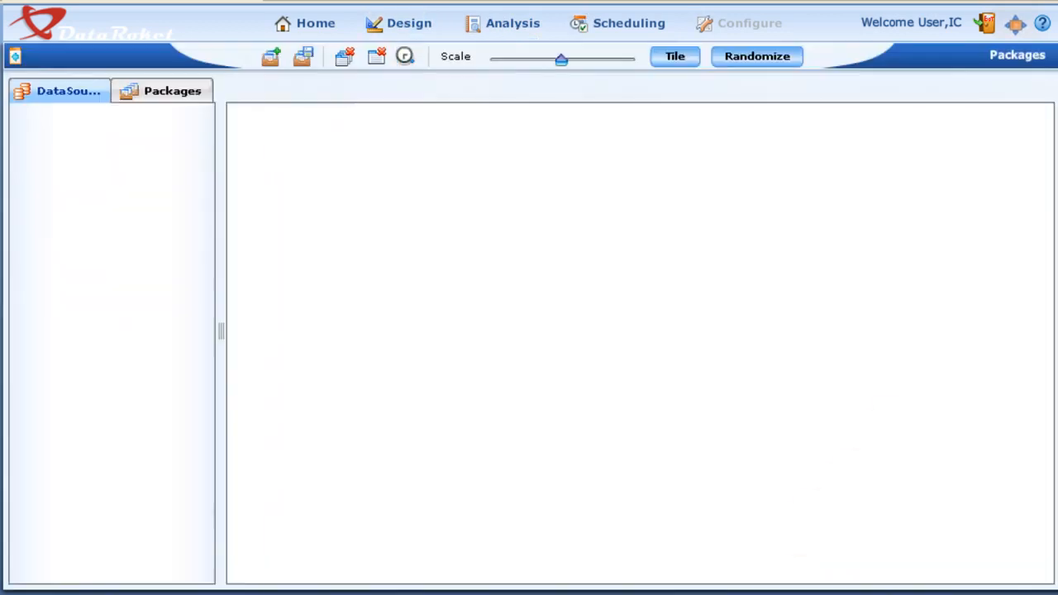
pyautogui.doubleClick(37, 172)
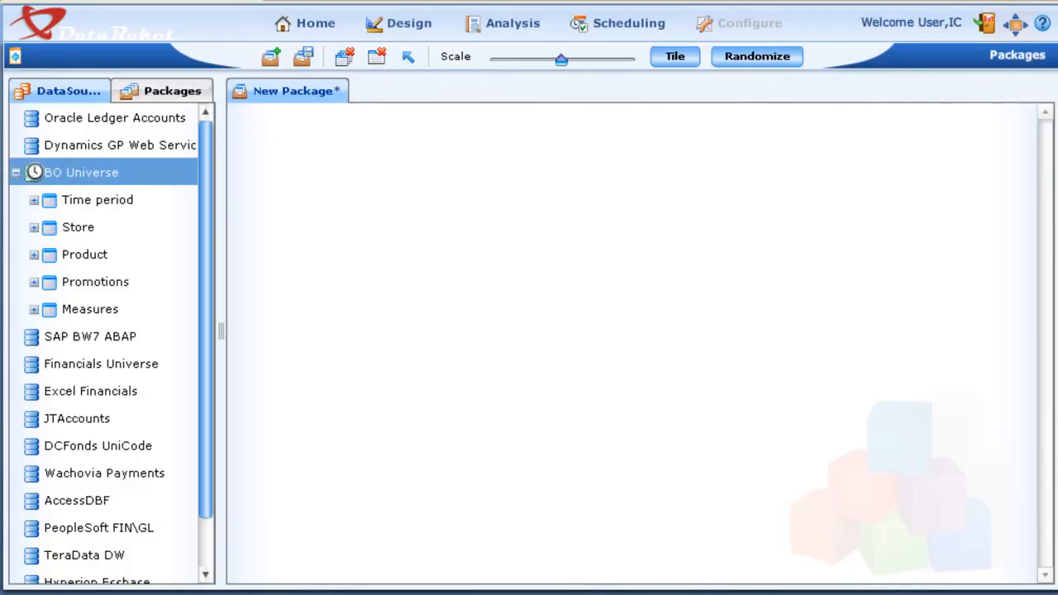
pyautogui.click(34, 201)
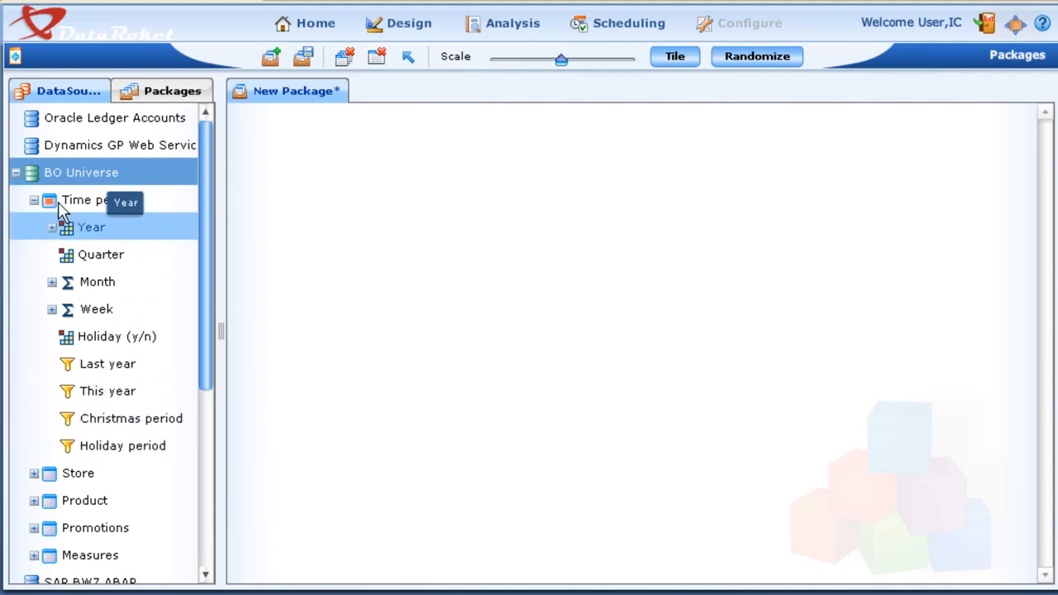
pyautogui.moveTo(59, 175); pyautogui.dragTo(385, 165)
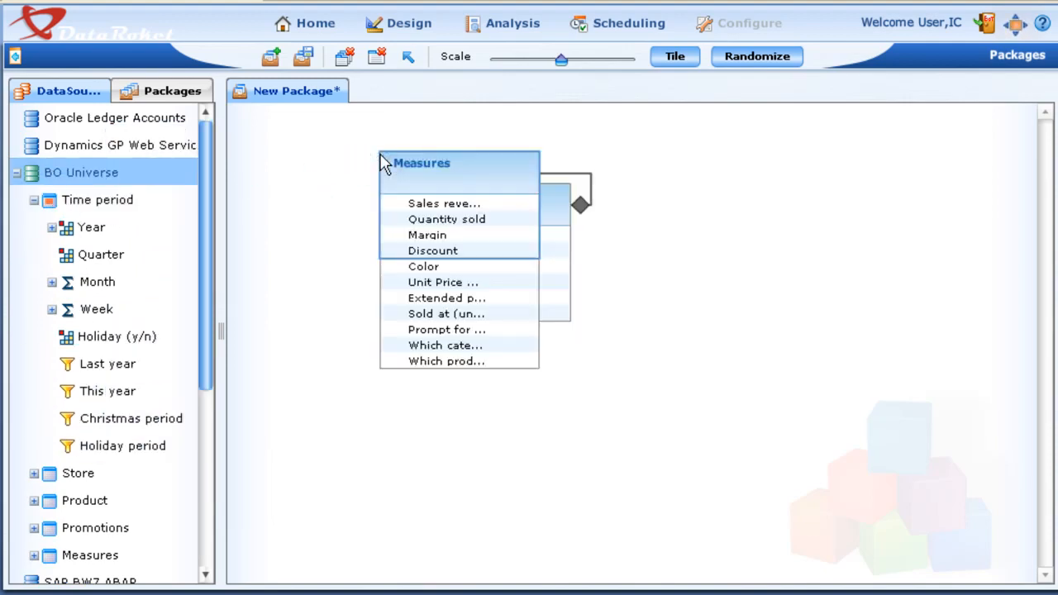
# Spread out the Measures, Promotions, Product and Store tables on the new package's canvas
pyautogui.moveTo(463, 184); pyautogui.dragTo(767, 246)
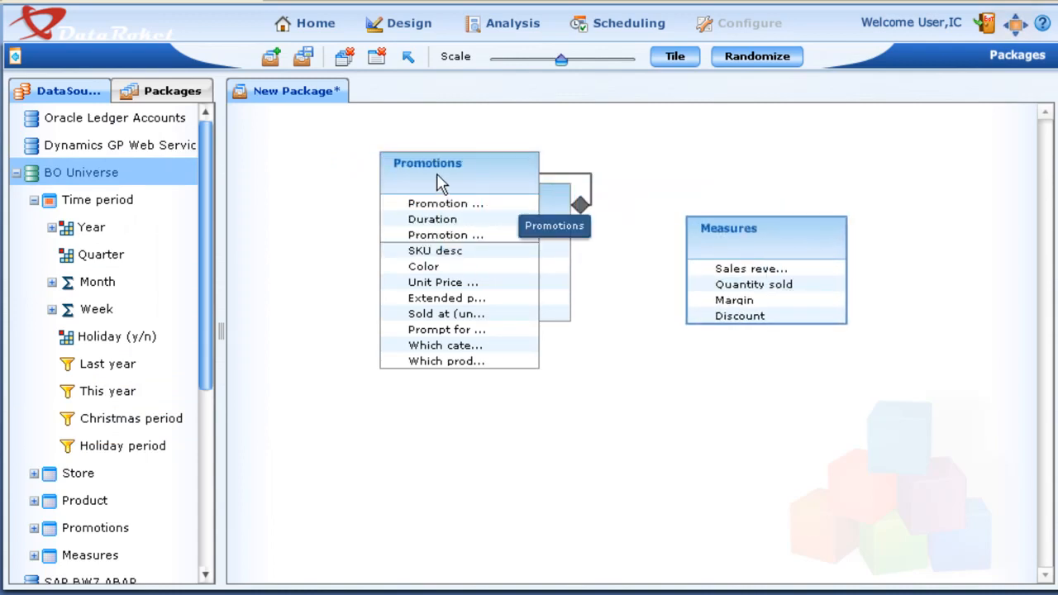
pyautogui.moveTo(438, 176); pyautogui.dragTo(645, 345)
pyautogui.moveTo(460, 177); pyautogui.dragTo(456, 358)
pyautogui.moveTo(478, 222); pyautogui.dragTo(628, 225)
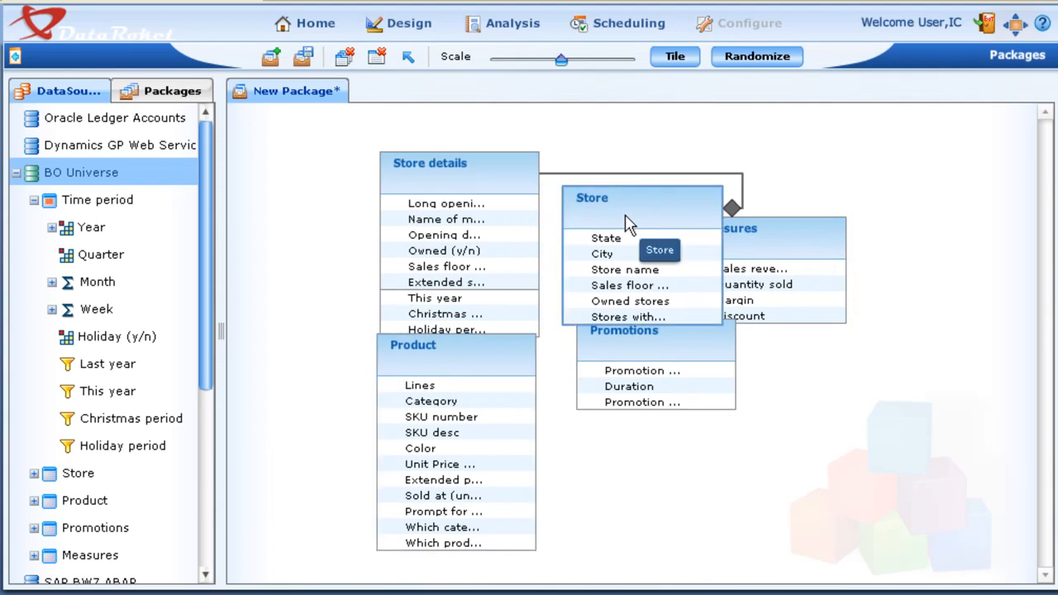
# Look through the saved BO Universe packages, expanding Package BO and its Time period table
pyautogui.click(181, 97)
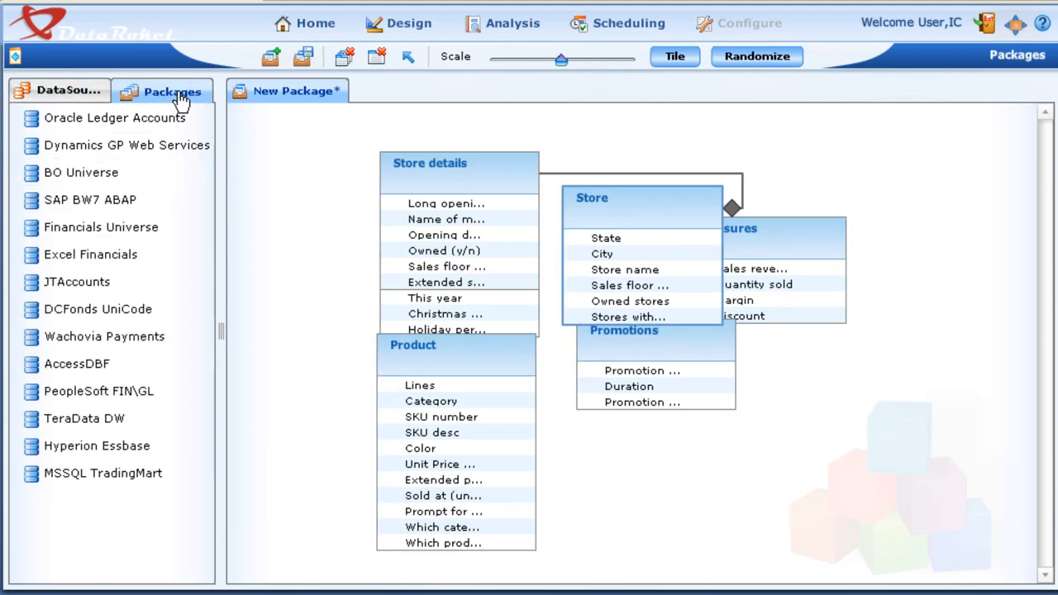
pyautogui.doubleClick(28, 172)
pyautogui.doubleClick(48, 281)
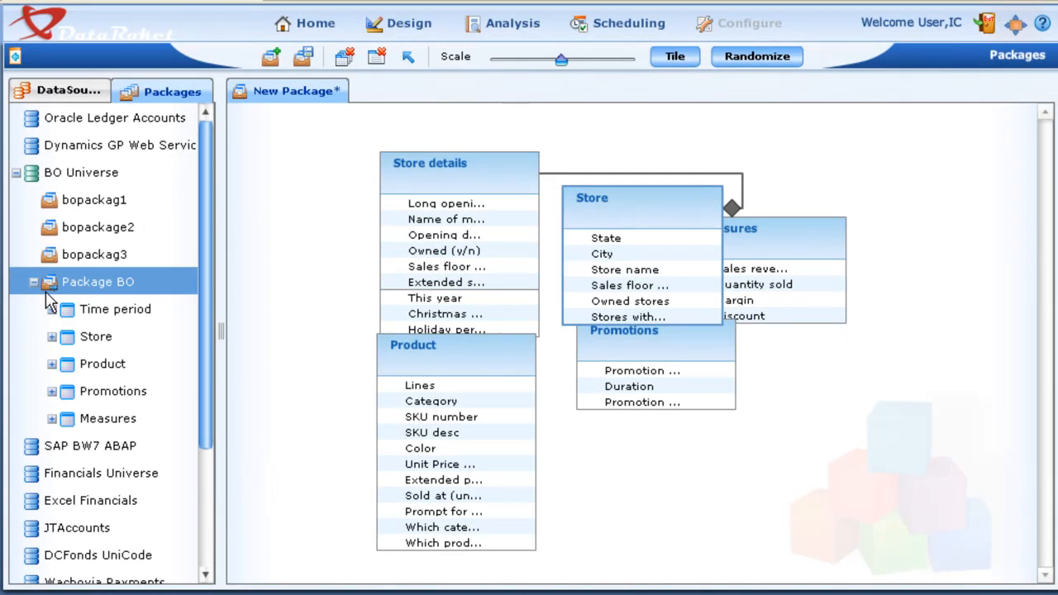
pyautogui.doubleClick(50, 307)
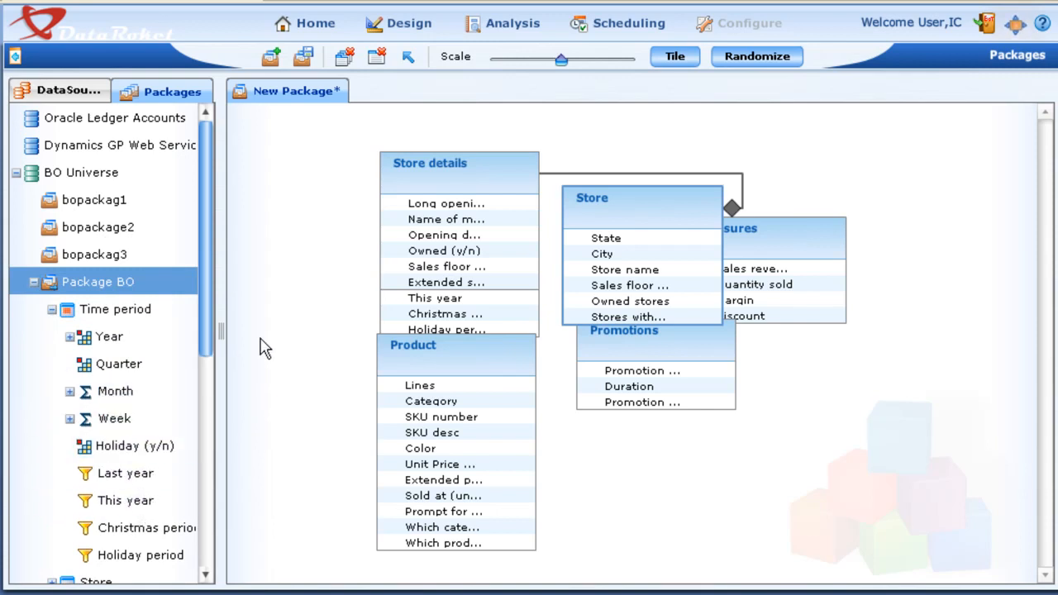
# Open the Cell Source query designer and add Package BO from BO Universe to the new query
pyautogui.click(402, 25)
pyautogui.click(405, 82)
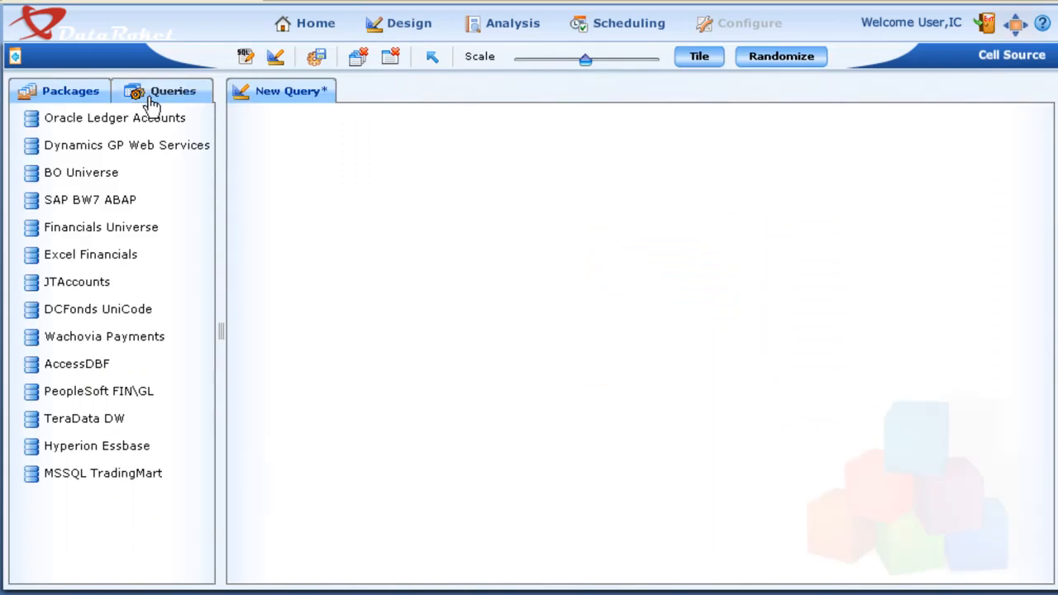
pyautogui.click(30, 178)
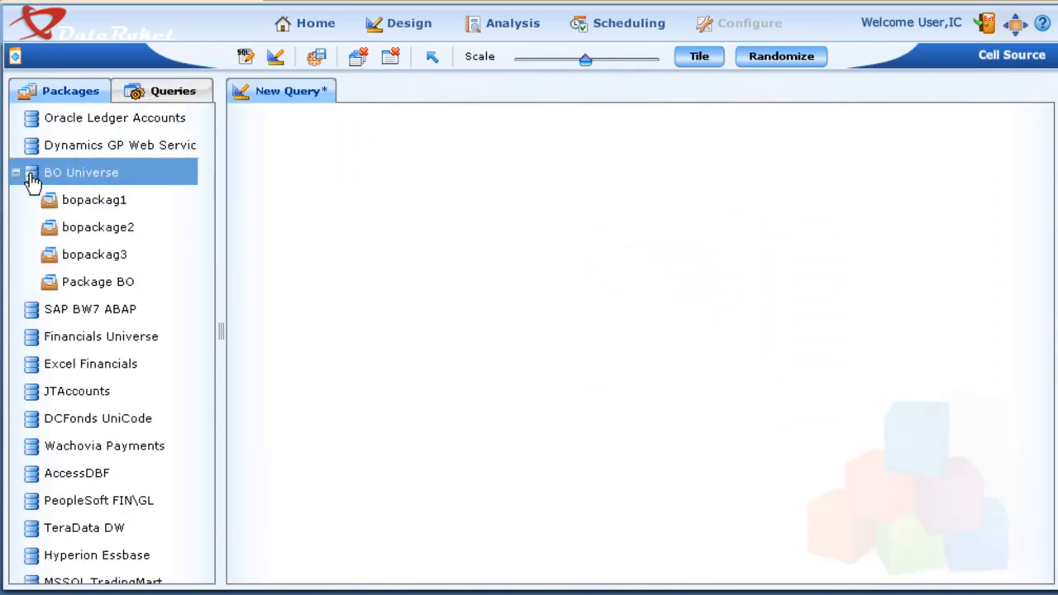
pyautogui.click(50, 289)
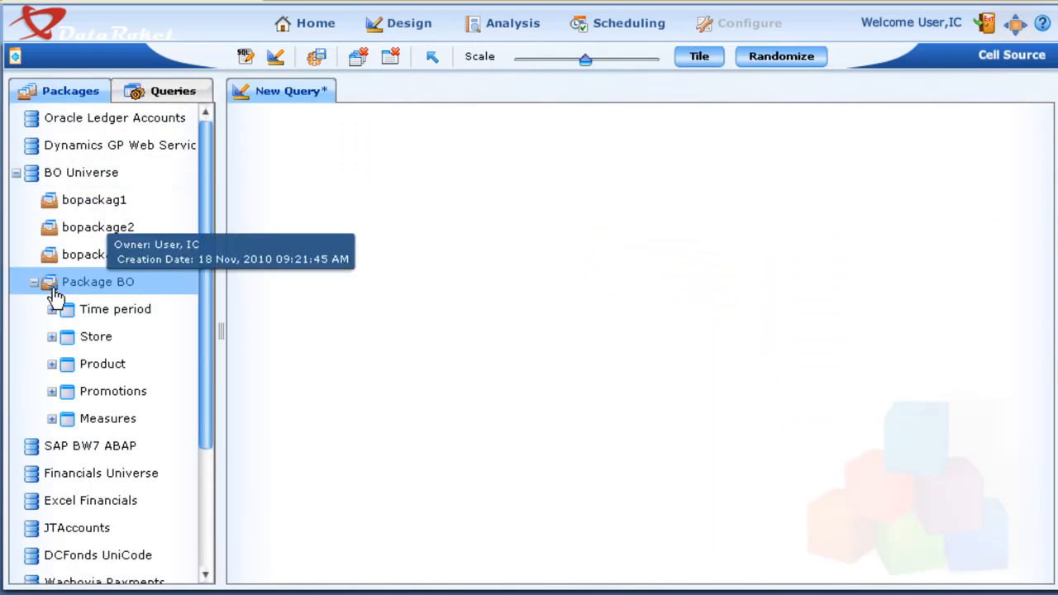
pyautogui.moveTo(54, 289); pyautogui.dragTo(377, 204)
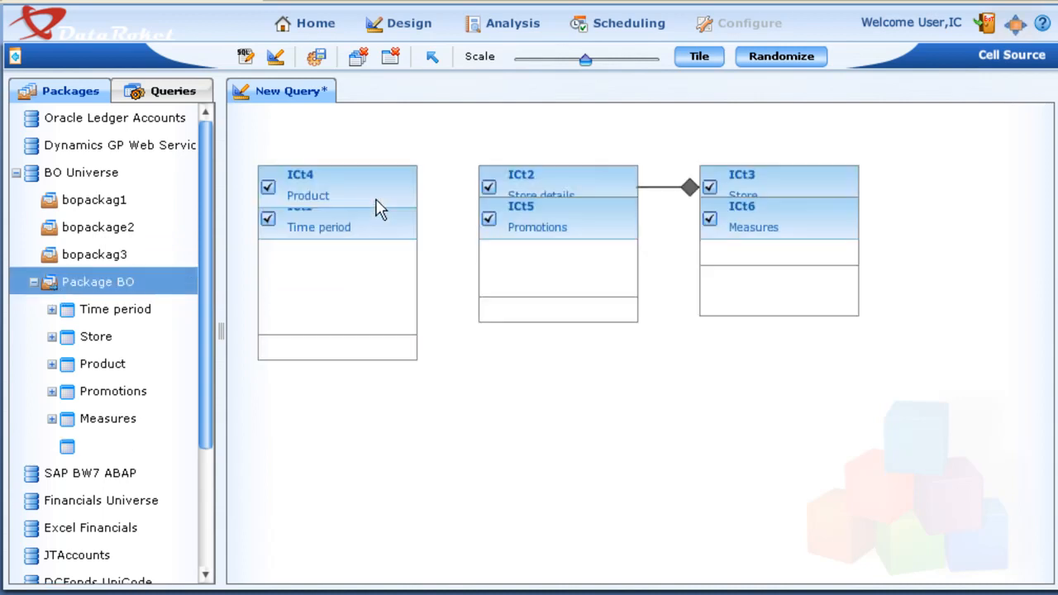
# Move the Promotions and Measures tables clear of the other tables in the query, and show the list of saved queries
pyautogui.moveTo(551, 224); pyautogui.dragTo(614, 398)
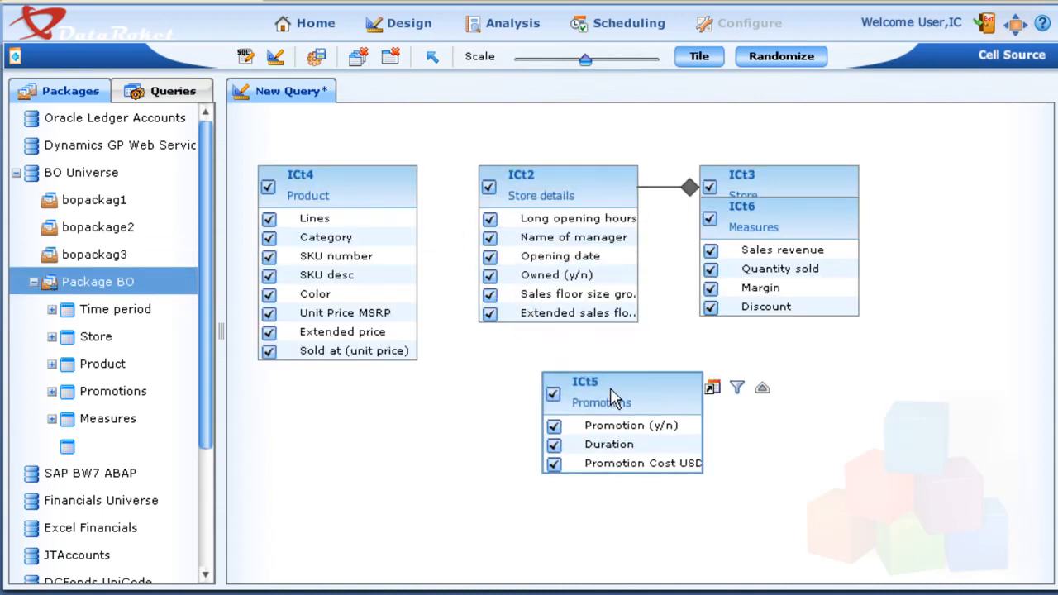
pyautogui.moveTo(789, 227); pyautogui.dragTo(834, 326)
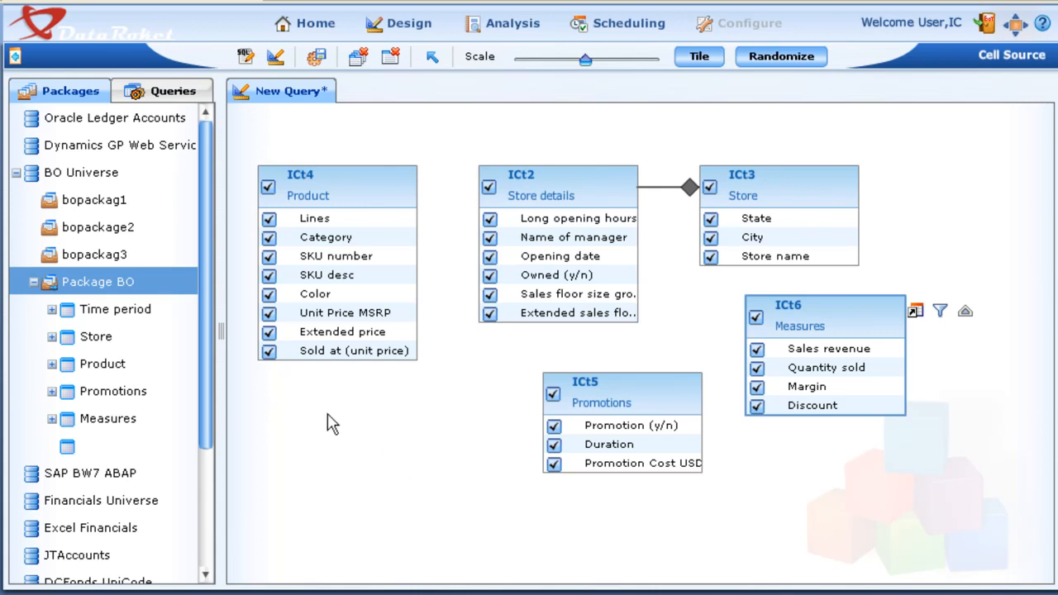
pyautogui.click(16, 172)
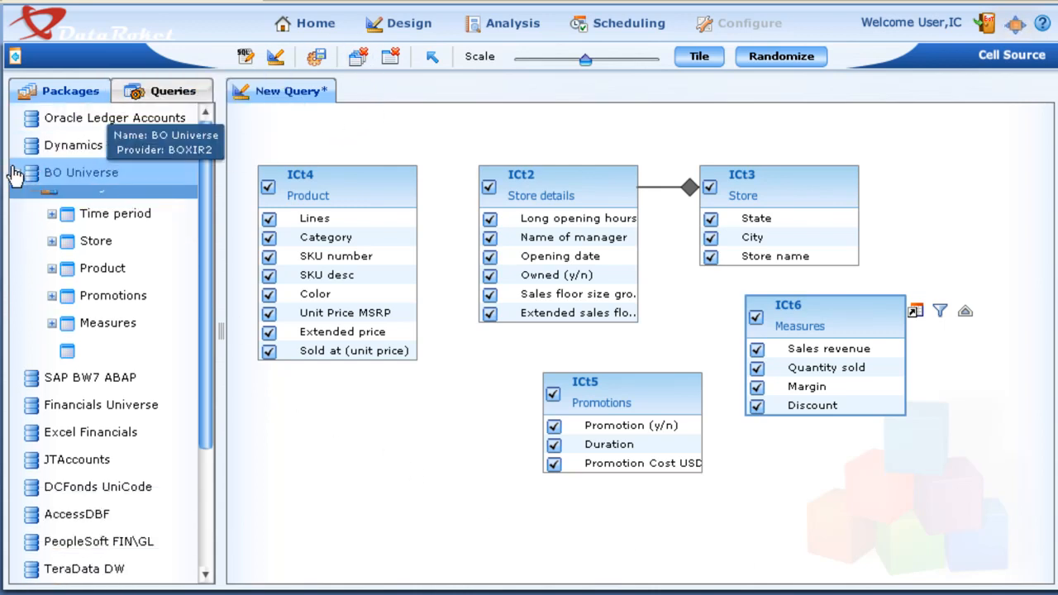
pyautogui.click(169, 94)
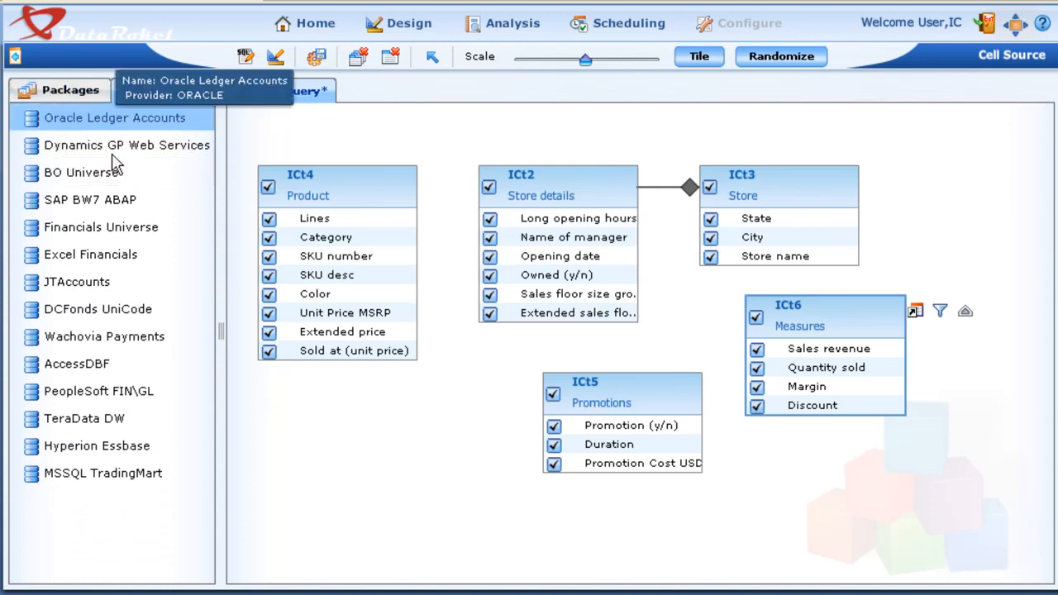
# Open the Cell Dynamics designer and add boquery1 from BO Universe to the new cell
pyautogui.click(395, 25)
pyautogui.click(414, 109)
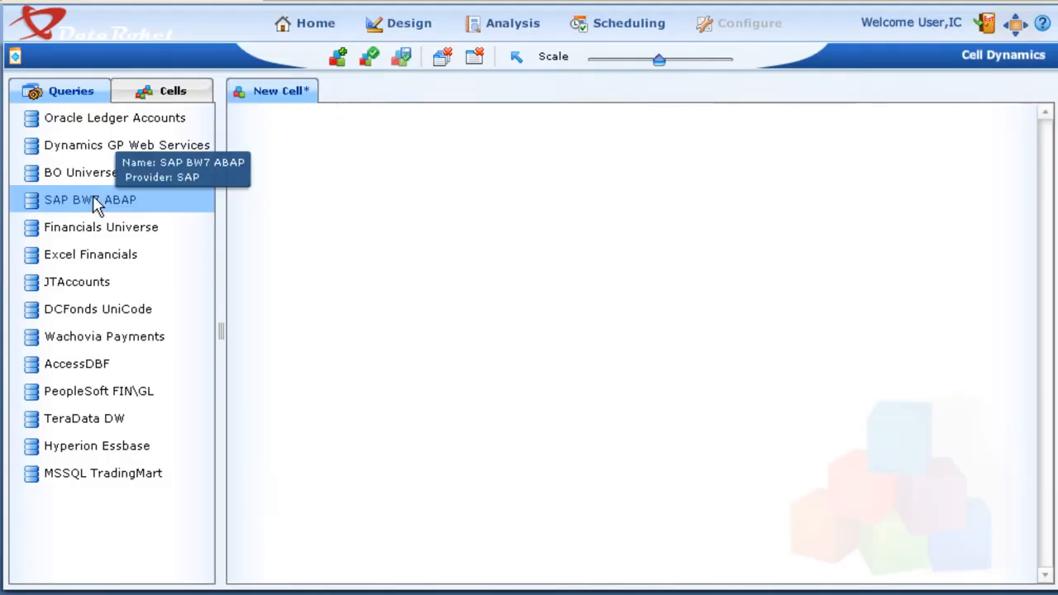
pyautogui.doubleClick(31, 171)
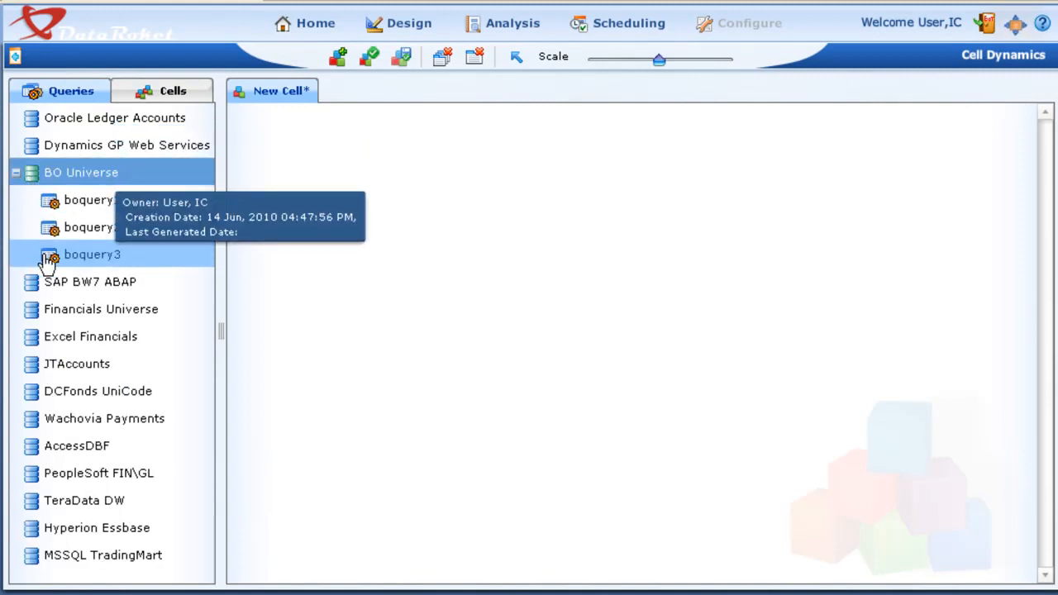
pyautogui.doubleClick(47, 258)
pyautogui.click(47, 201)
pyautogui.doubleClick(51, 201)
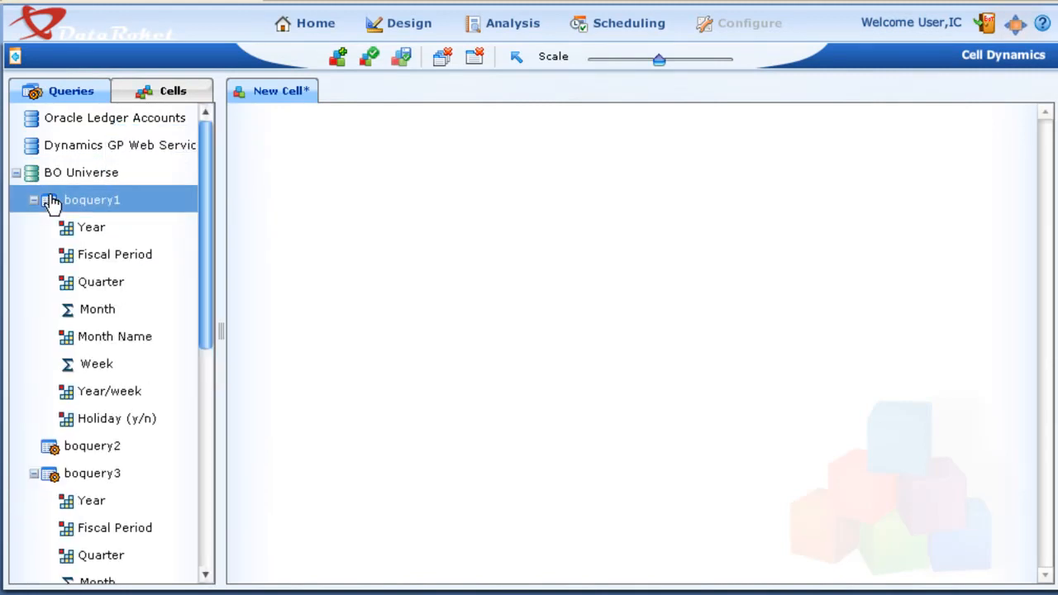
pyautogui.moveTo(51, 201); pyautogui.dragTo(436, 177)
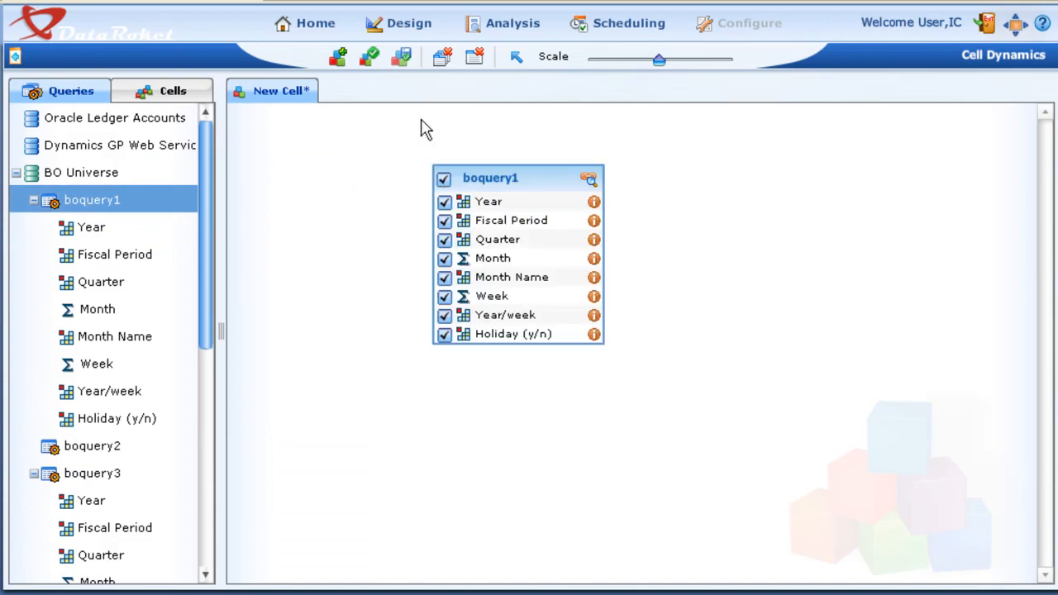
# Save the cell as BO Fiscals RT with the Real Time build type
pyautogui.click(400, 63)
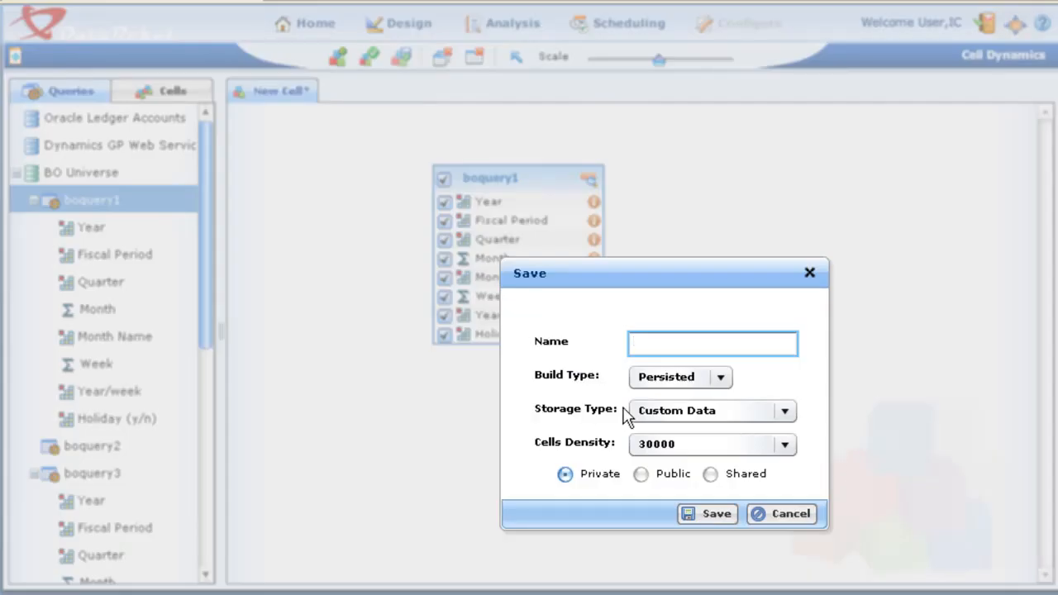
pyautogui.click(656, 378)
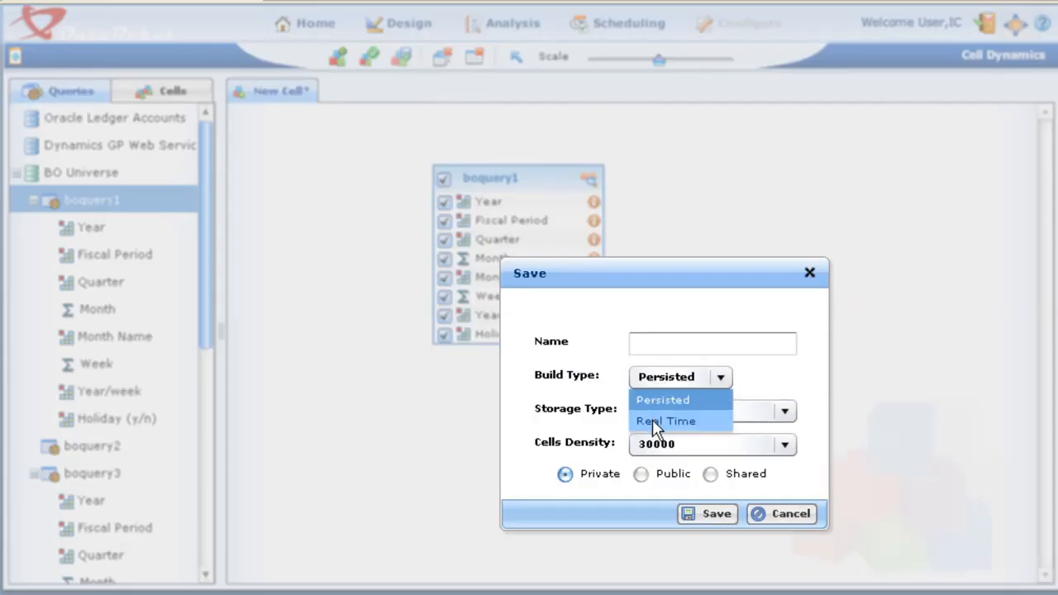
pyautogui.click(652, 419)
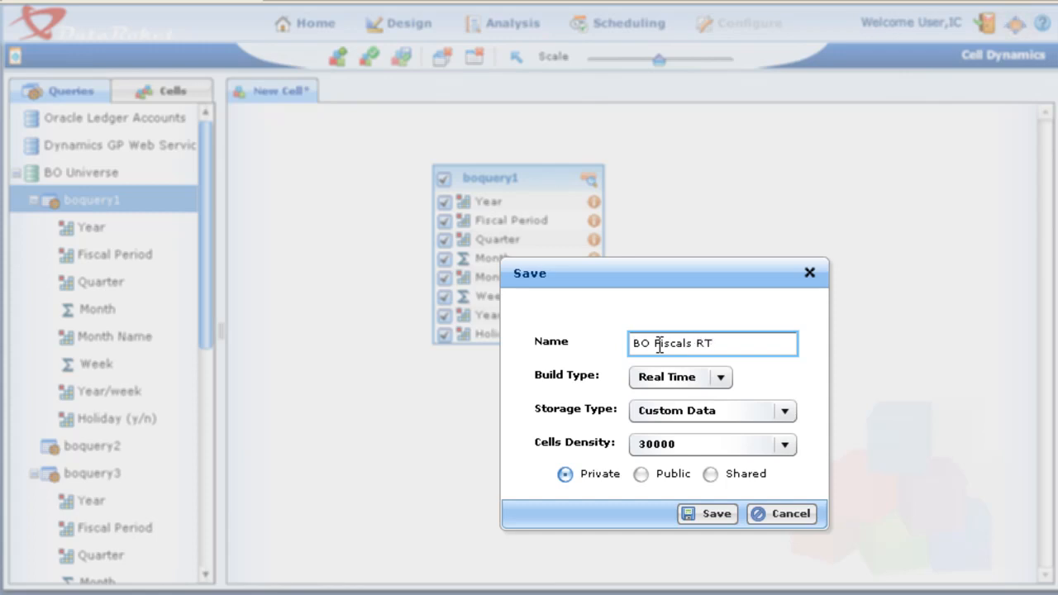
pyautogui.click(714, 513)
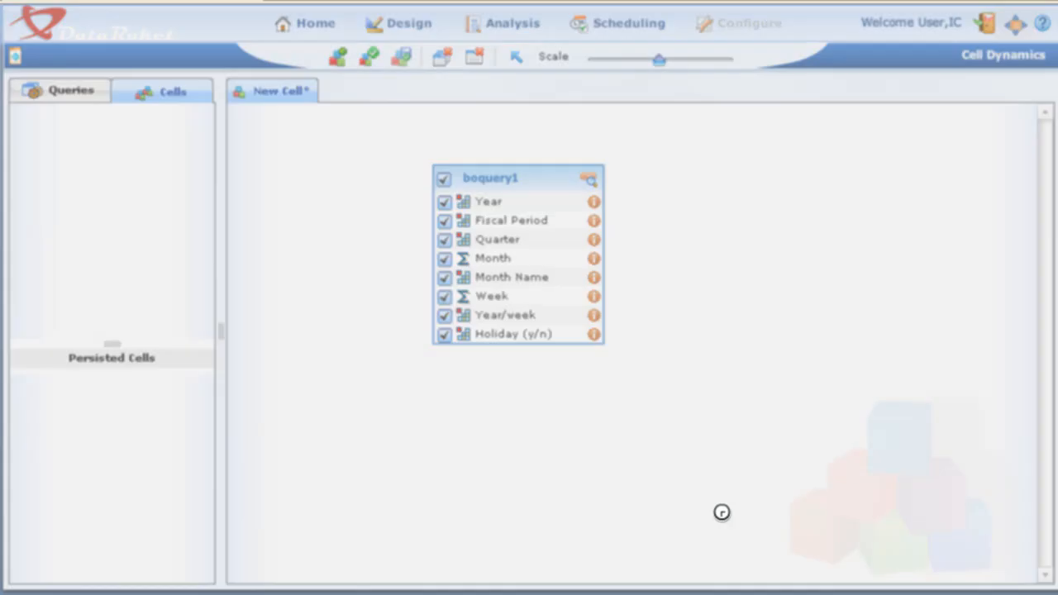
pyautogui.click(536, 347)
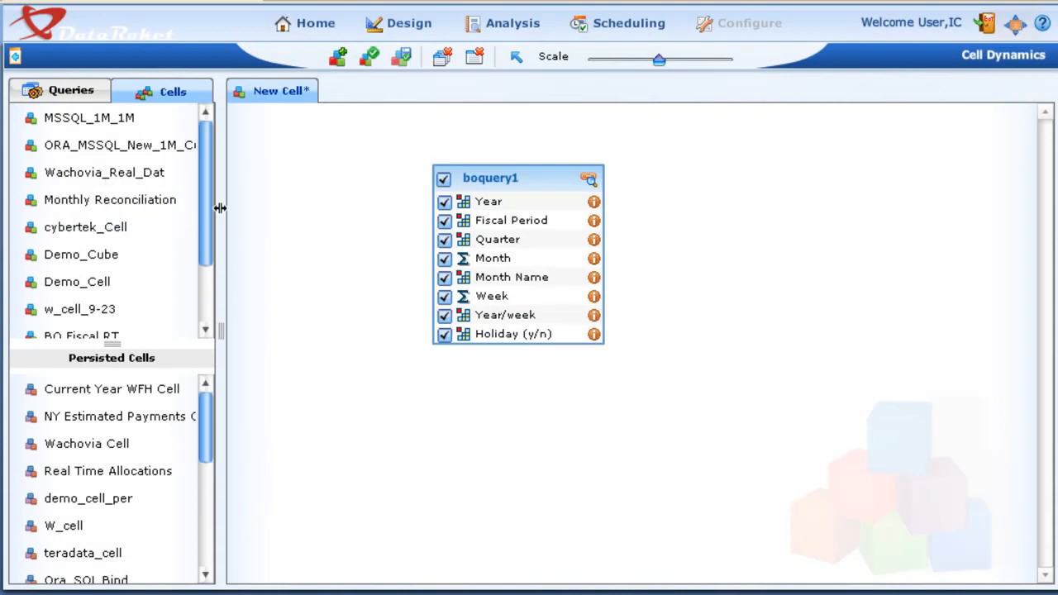
# Clear the new cell's canvas and open the design of the saved BO Fiscals RT cell
pyautogui.moveTo(211, 228); pyautogui.dragTo(206, 306)
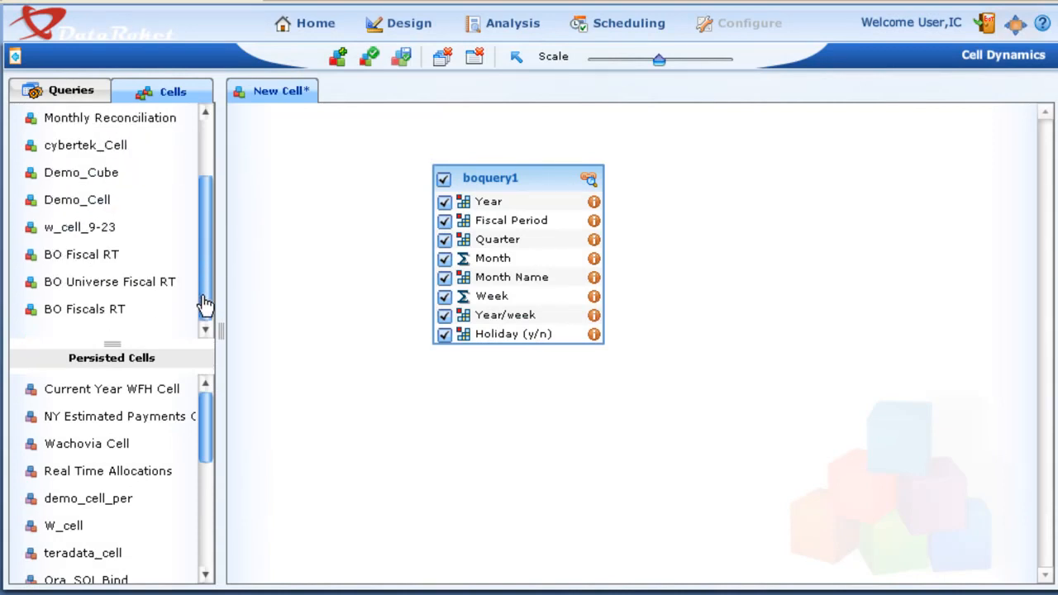
pyautogui.click(32, 310)
pyautogui.click(477, 58)
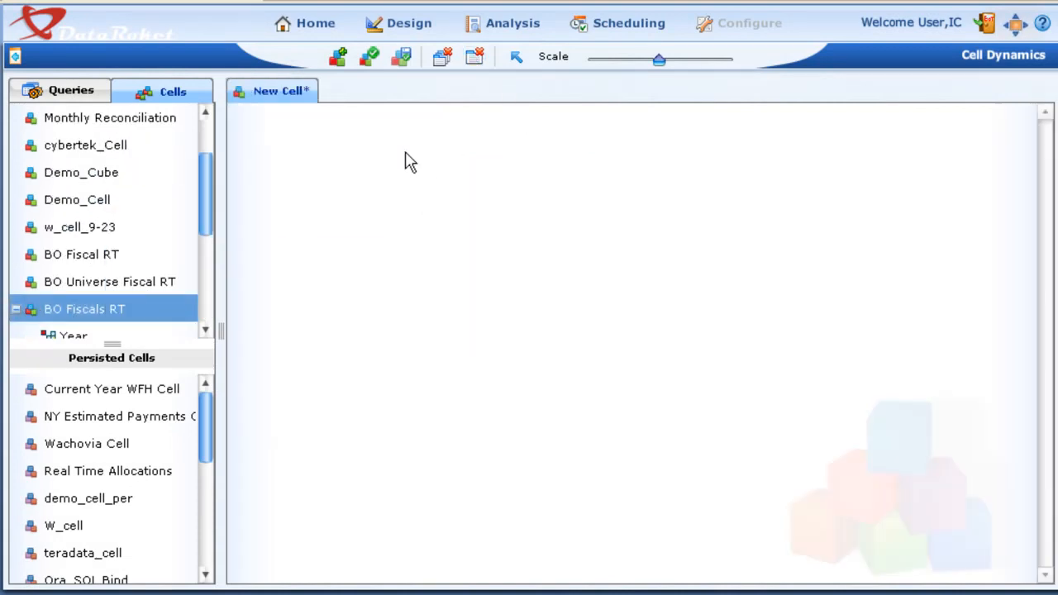
pyautogui.rightClick(87, 307)
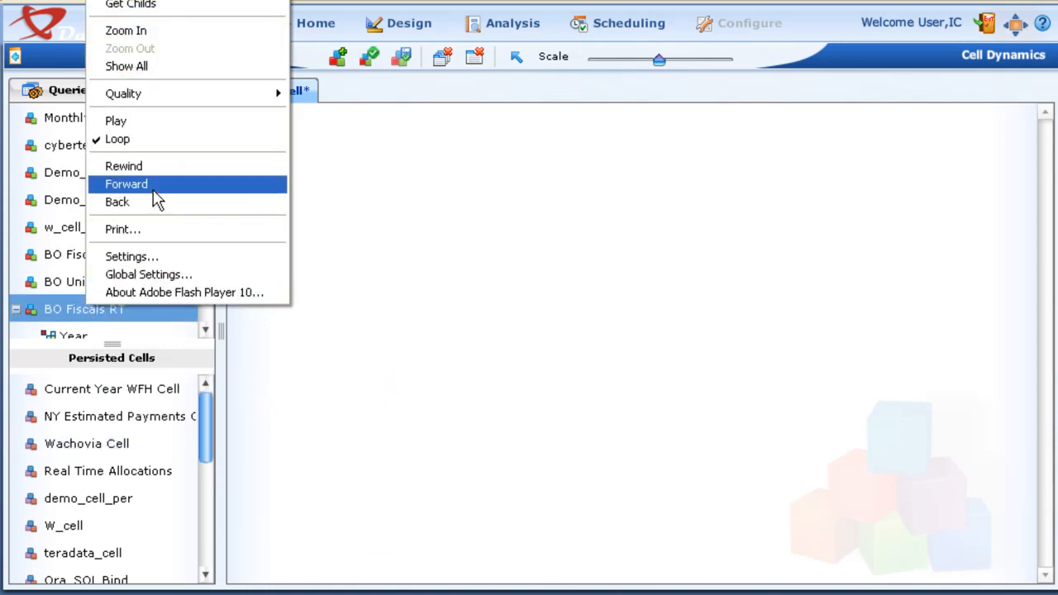
pyautogui.click(132, 6)
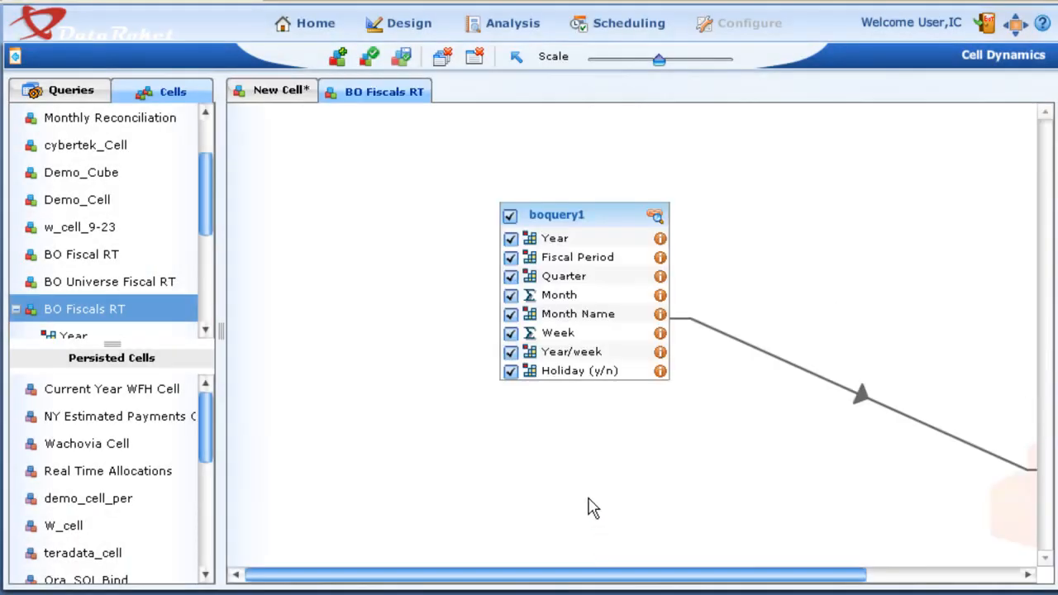
pyautogui.click(633, 59)
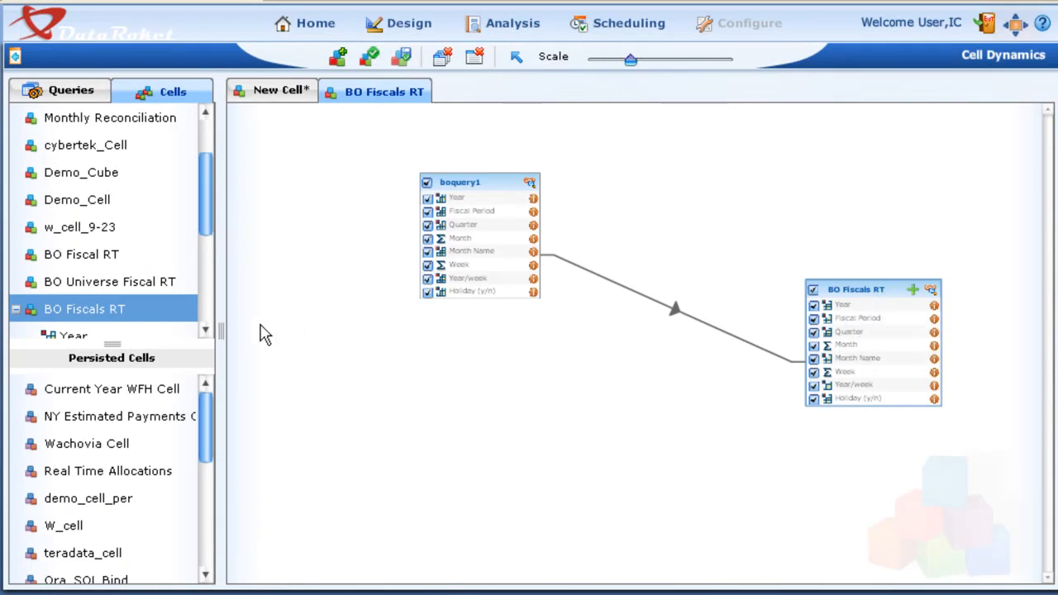
# Submit the BO Fiscals RT cell for a refresh
pyautogui.rightClick(79, 308)
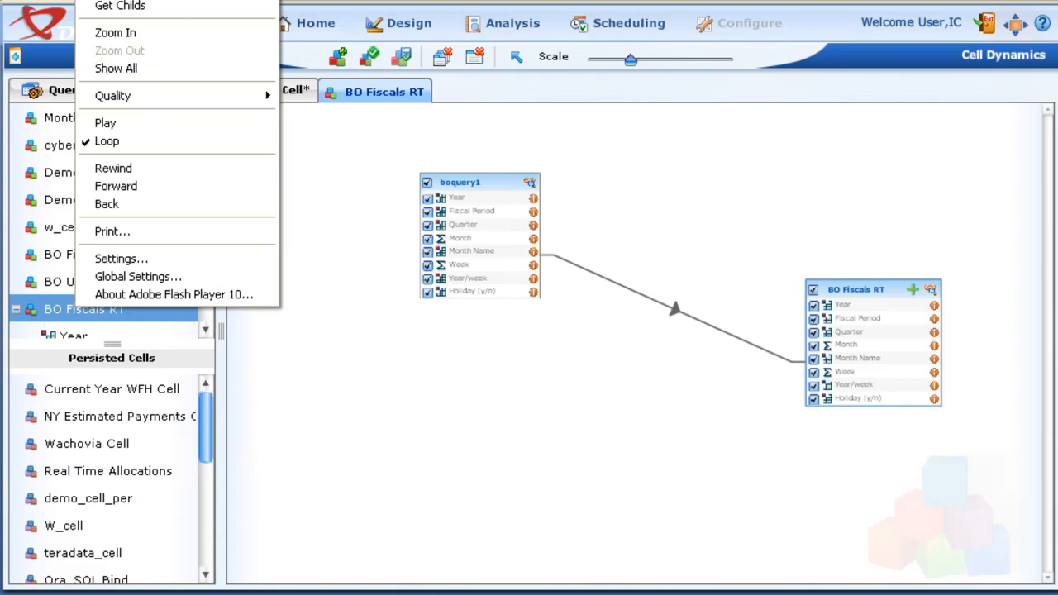
pyautogui.click(117, 1)
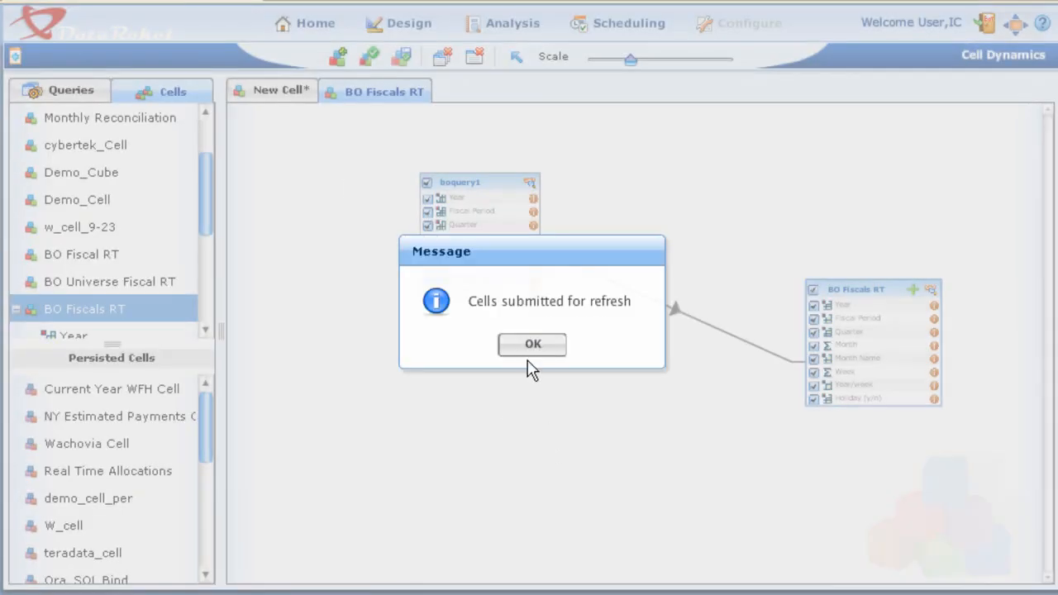
pyautogui.click(533, 344)
# Open the Report Builder and expand the BO Fiscals RT cell to list its fields
pyautogui.click(508, 24)
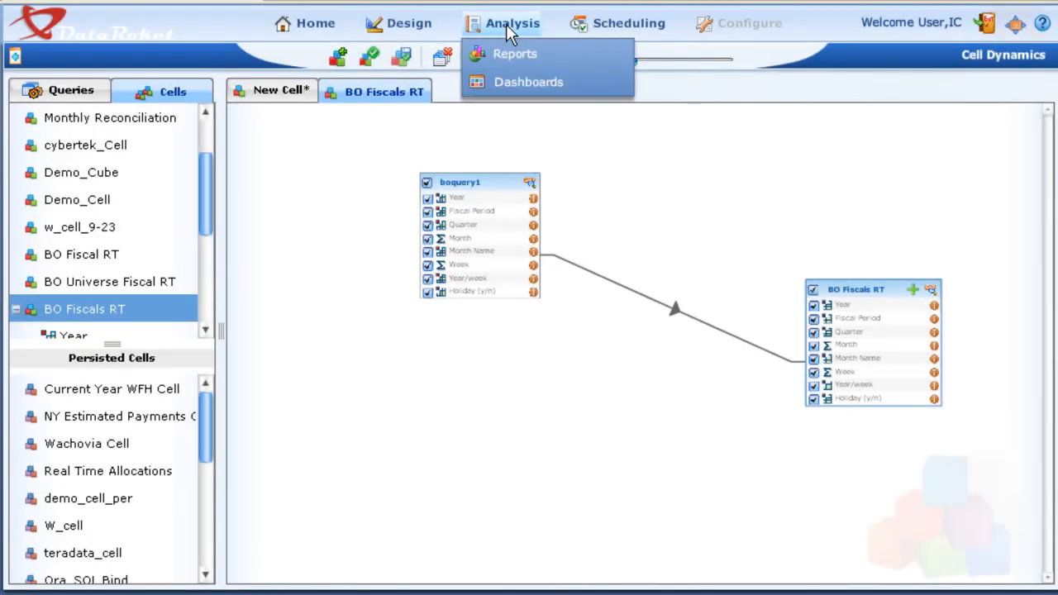
pyautogui.click(506, 56)
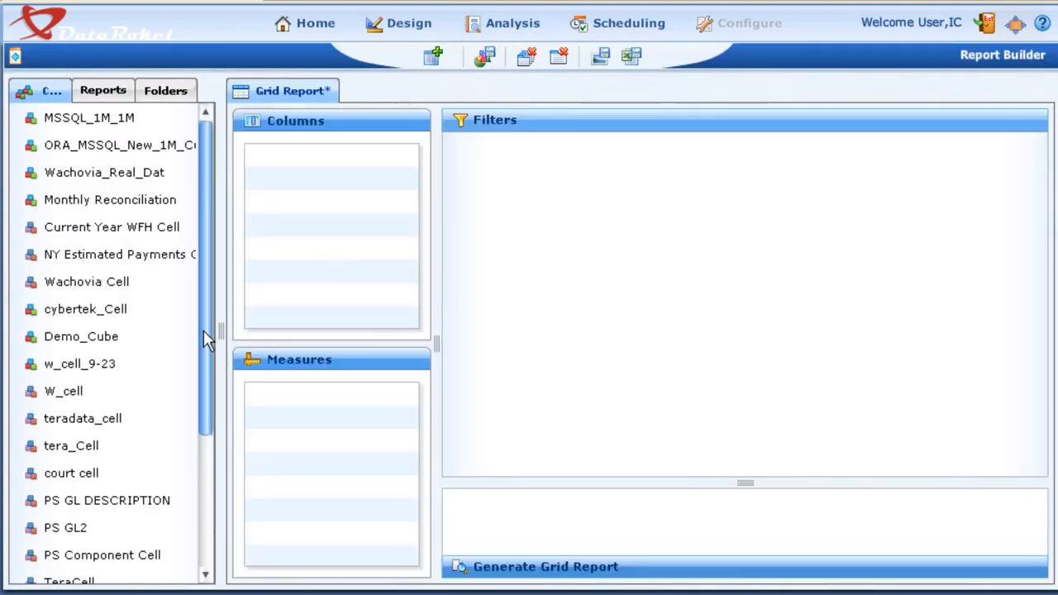
pyautogui.moveTo(207, 397); pyautogui.dragTo(205, 550)
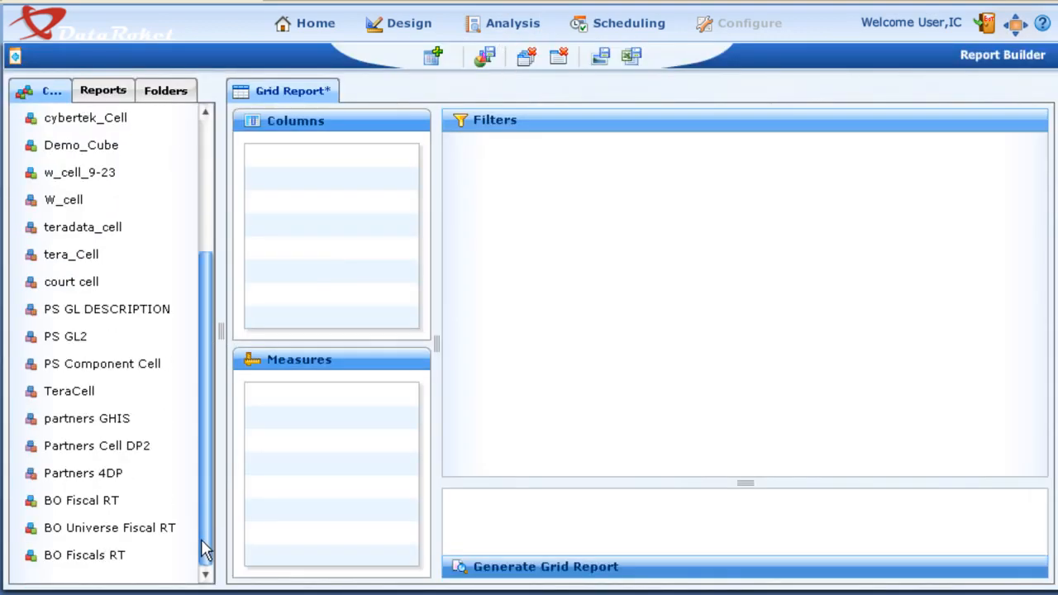
pyautogui.click(24, 562)
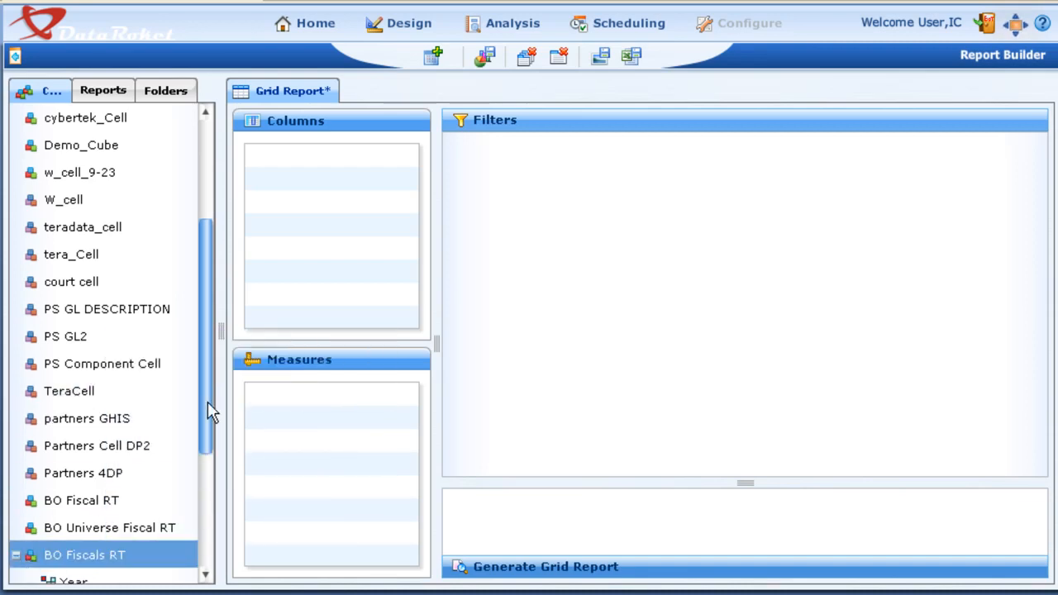
pyautogui.moveTo(207, 406); pyautogui.dragTo(206, 534)
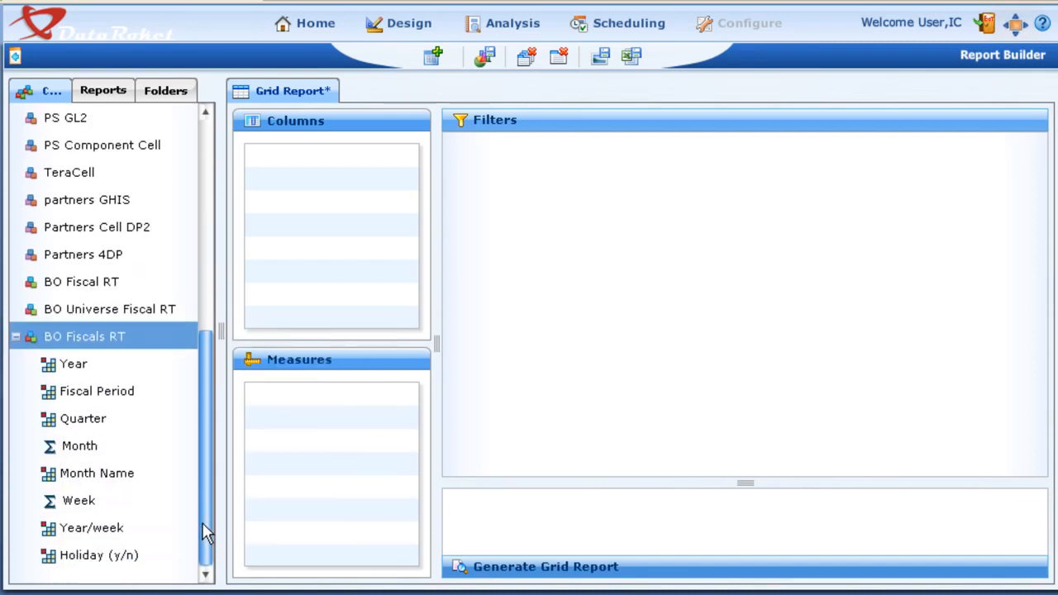
# Create a custom report with Year, Fiscal Period, Quarter and Month Name from BO Fiscals RT as columns
pyautogui.click(436, 56)
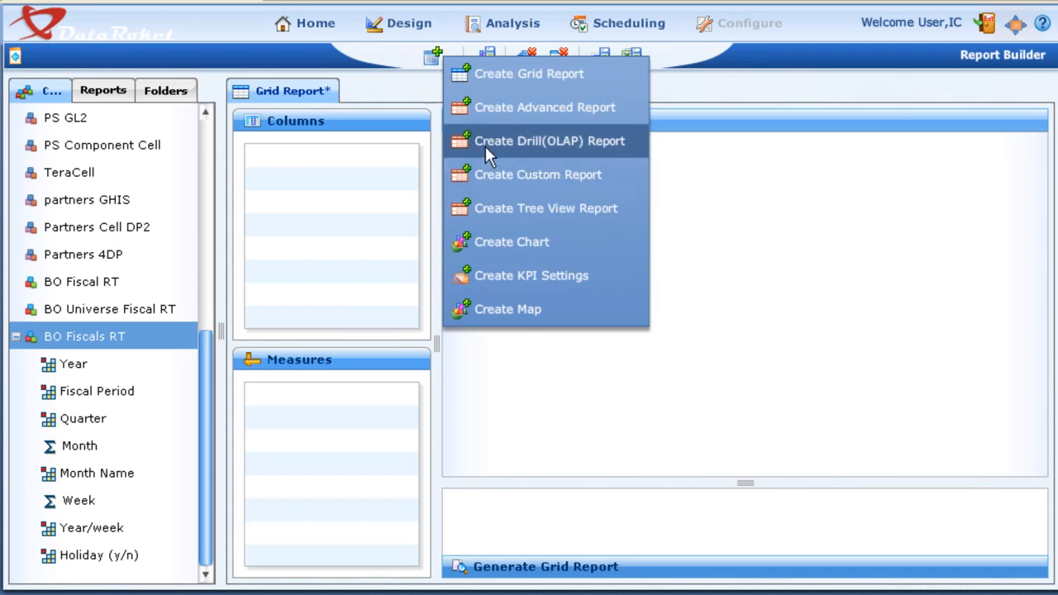
pyautogui.click(475, 174)
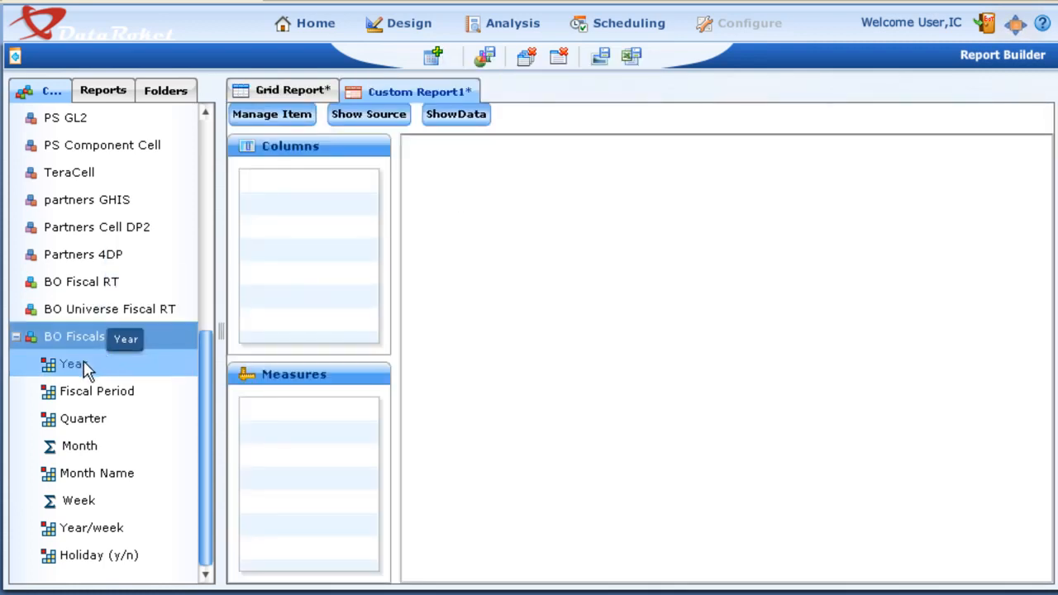
pyautogui.moveTo(86, 366); pyautogui.dragTo(281, 240)
pyautogui.moveTo(307, 197); pyautogui.dragTo(308, 199)
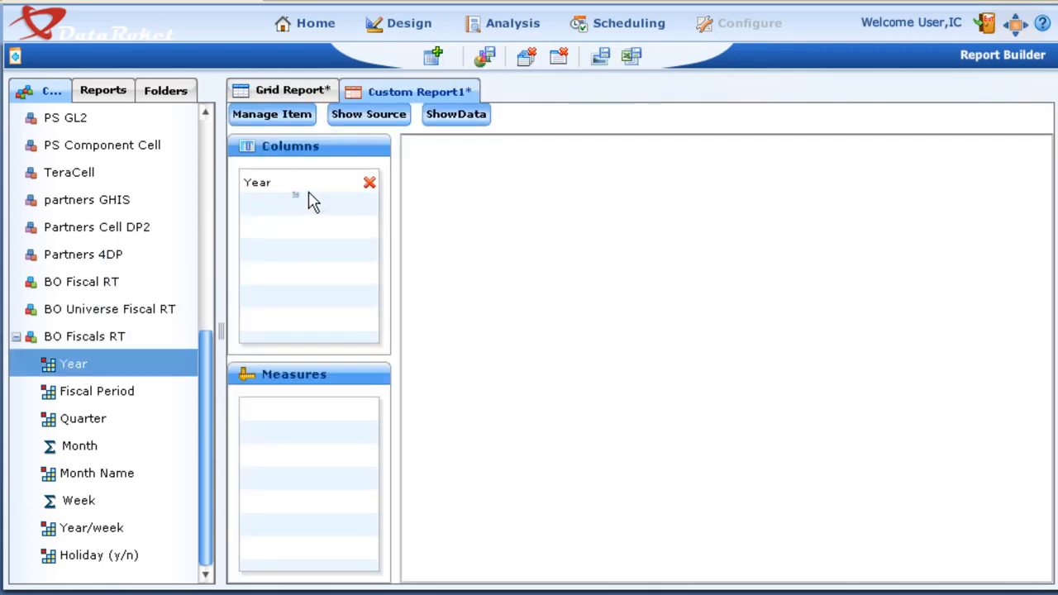
pyautogui.moveTo(90, 395); pyautogui.dragTo(311, 222)
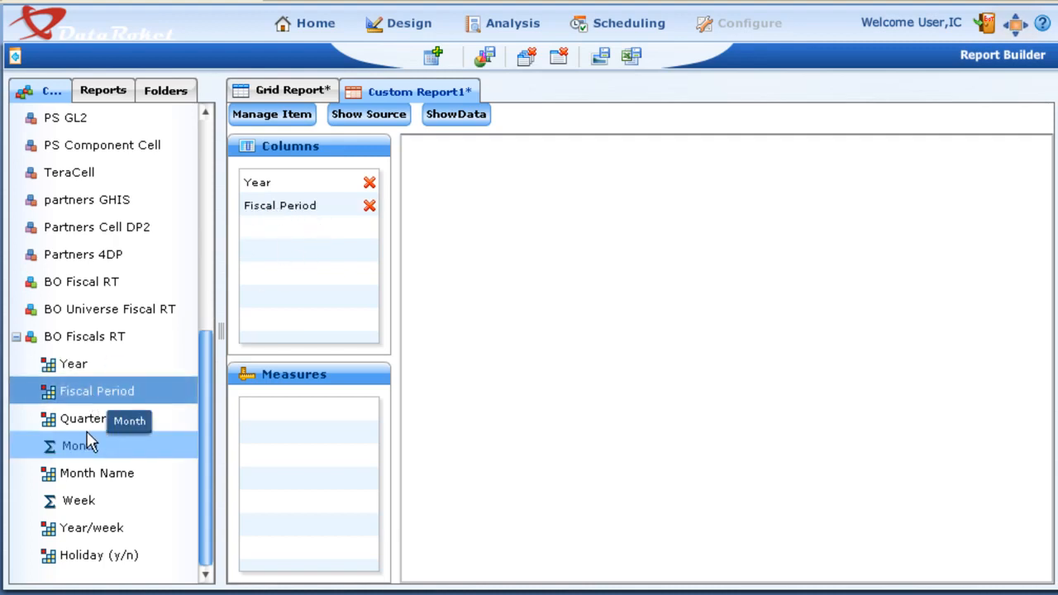
pyautogui.moveTo(70, 418); pyautogui.dragTo(289, 277)
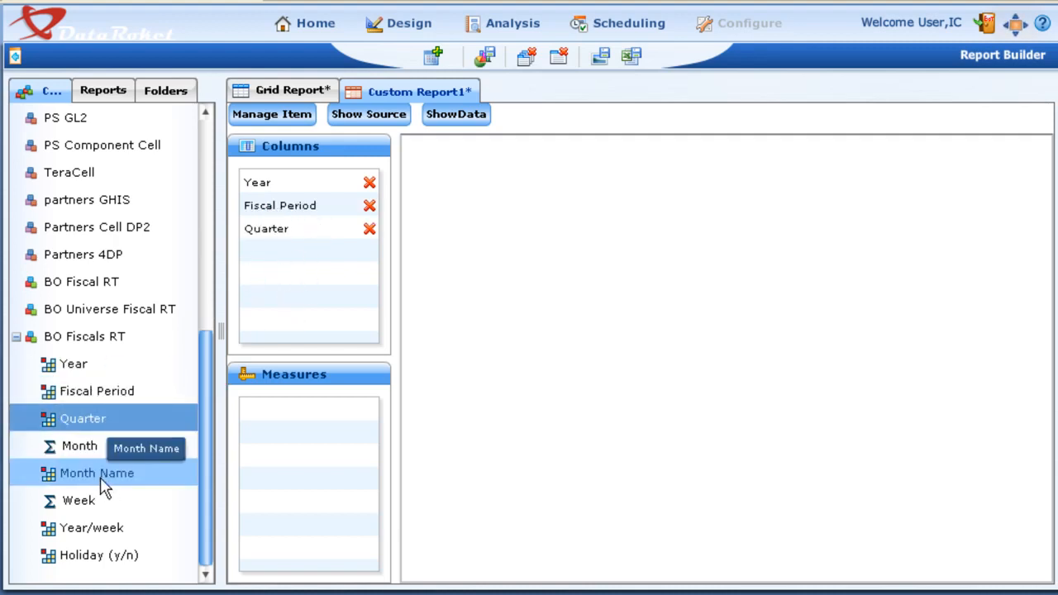
pyautogui.moveTo(104, 478); pyautogui.dragTo(321, 283)
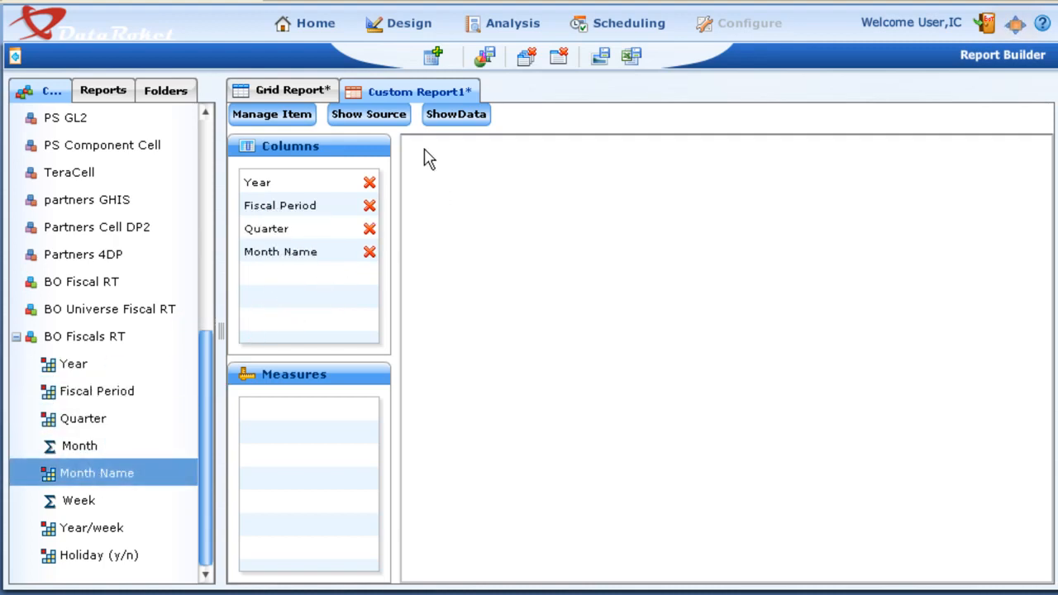
# Show the custom report's data, and show it again with Week added as a measure
pyautogui.click(437, 115)
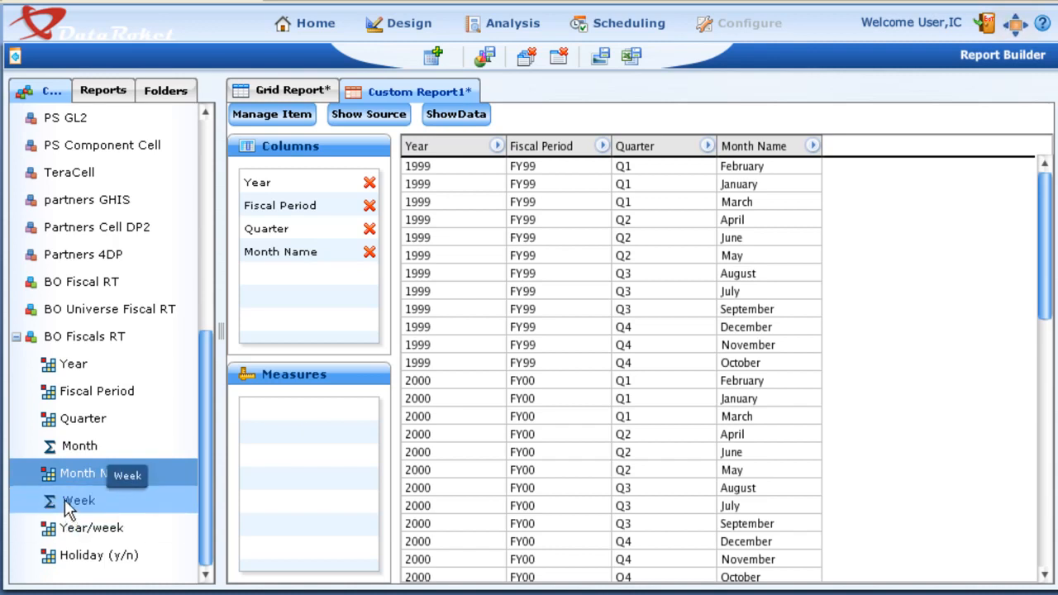
pyautogui.moveTo(69, 504); pyautogui.dragTo(331, 445)
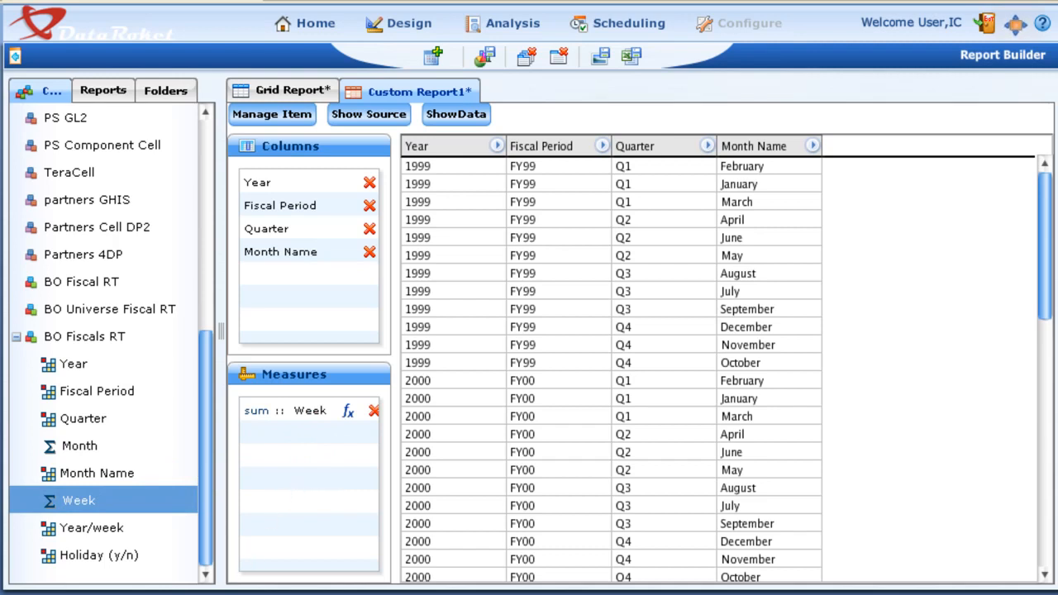
pyautogui.click(442, 113)
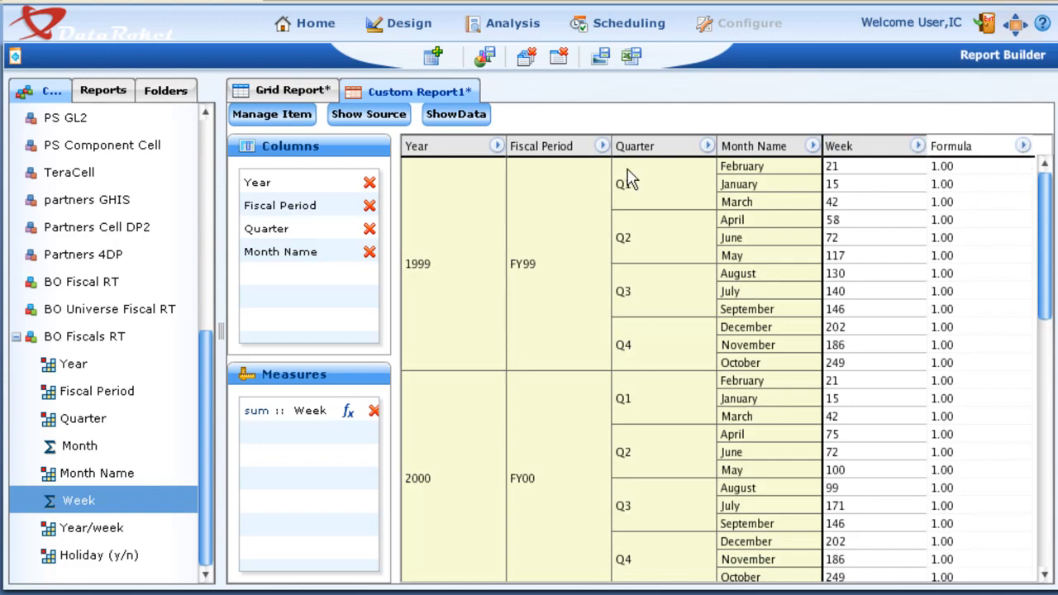
# Examine the definition of the Formula item in the custom report's item list and leave without changes
pyautogui.click(267, 120)
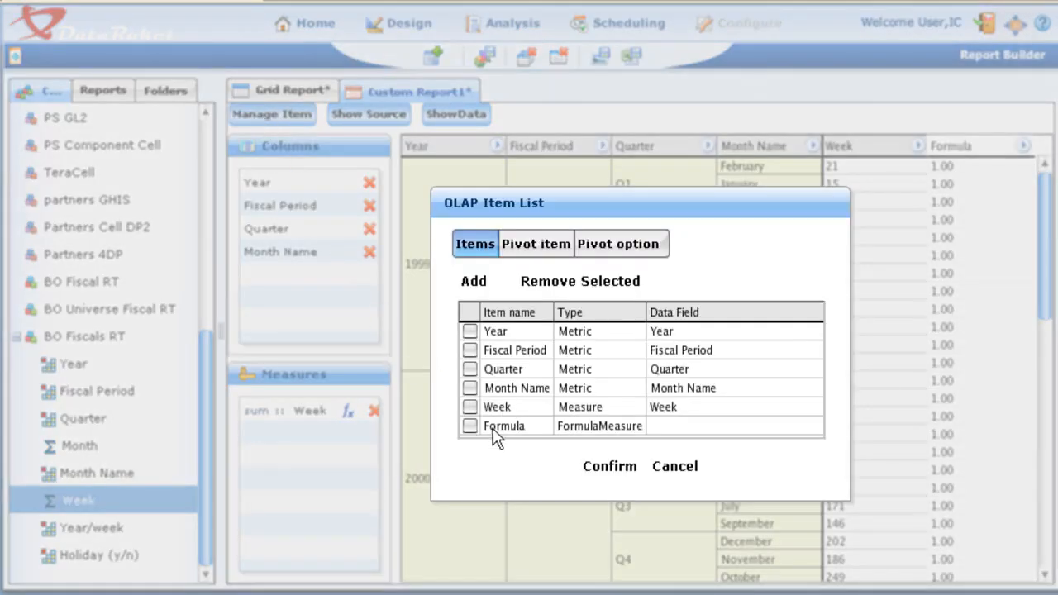
pyautogui.doubleClick(494, 428)
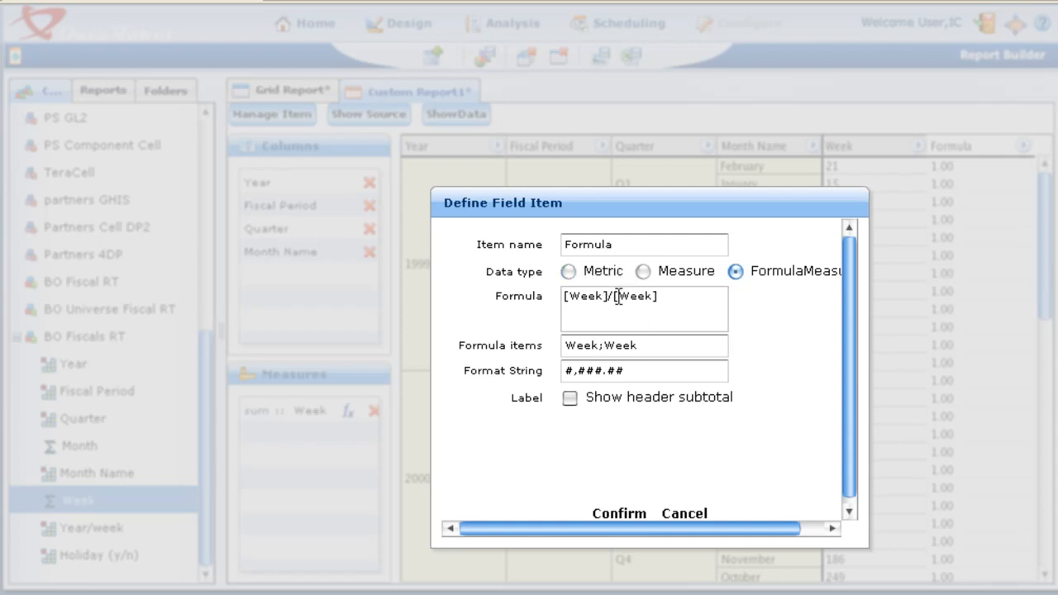
pyautogui.moveTo(609, 295); pyautogui.dragTo(652, 300)
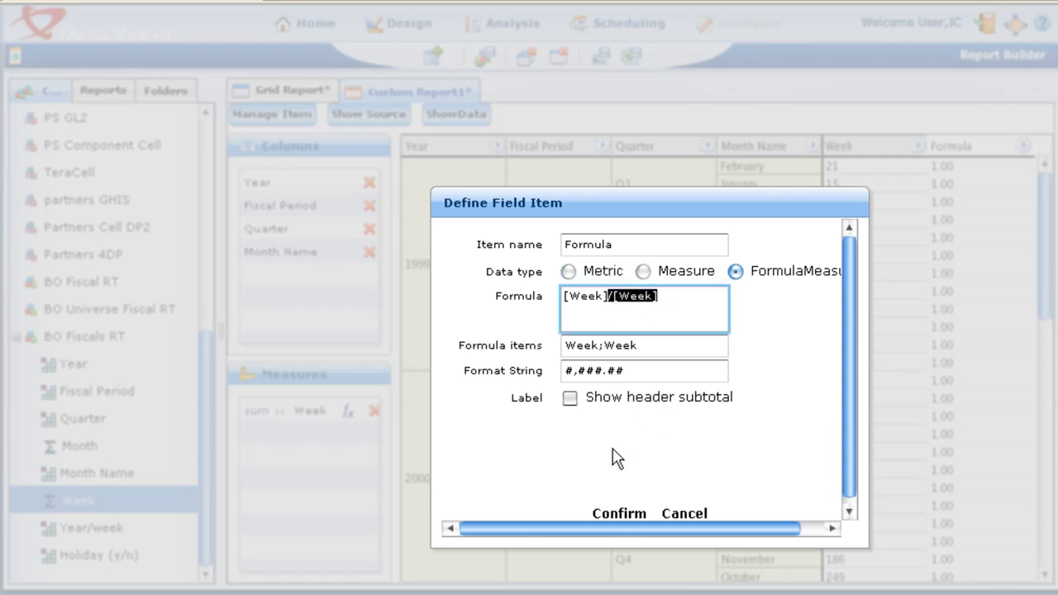
pyautogui.click(695, 518)
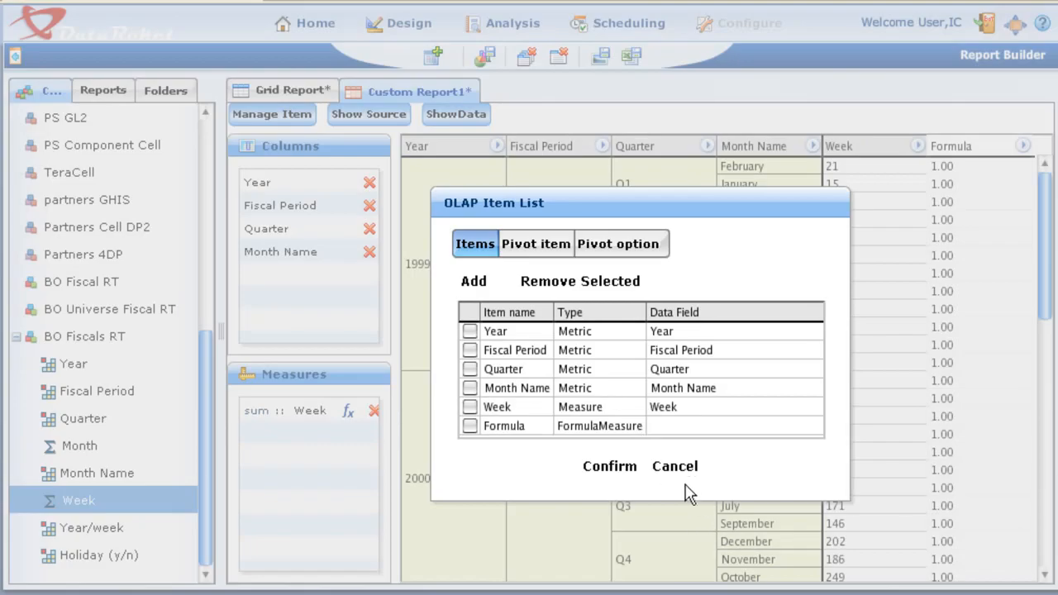
pyautogui.click(680, 471)
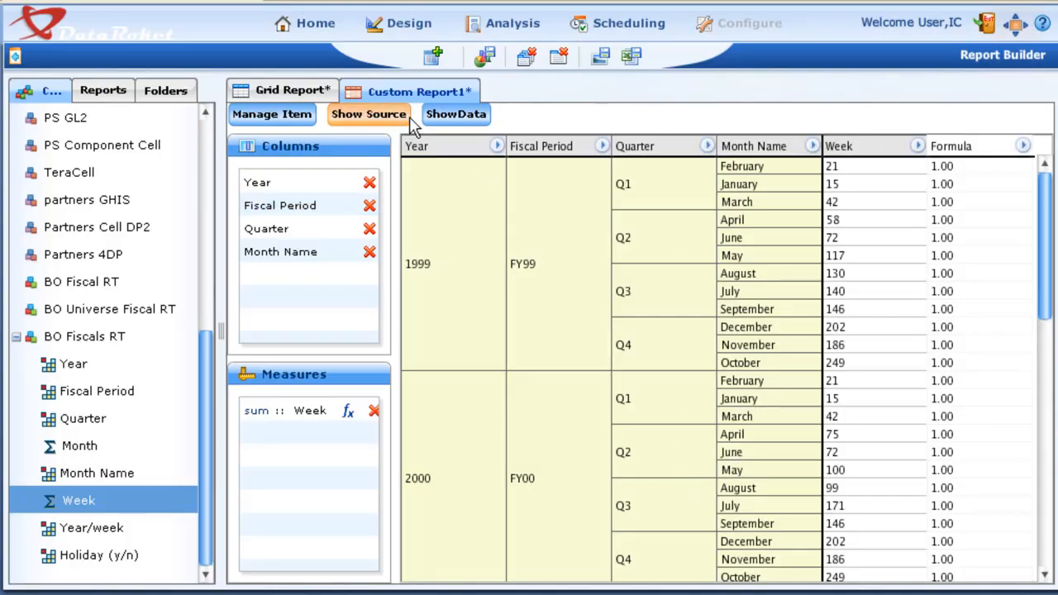
# Choose the filter option for the Fiscal Period column, and close the custom report without saving it
pyautogui.click(603, 148)
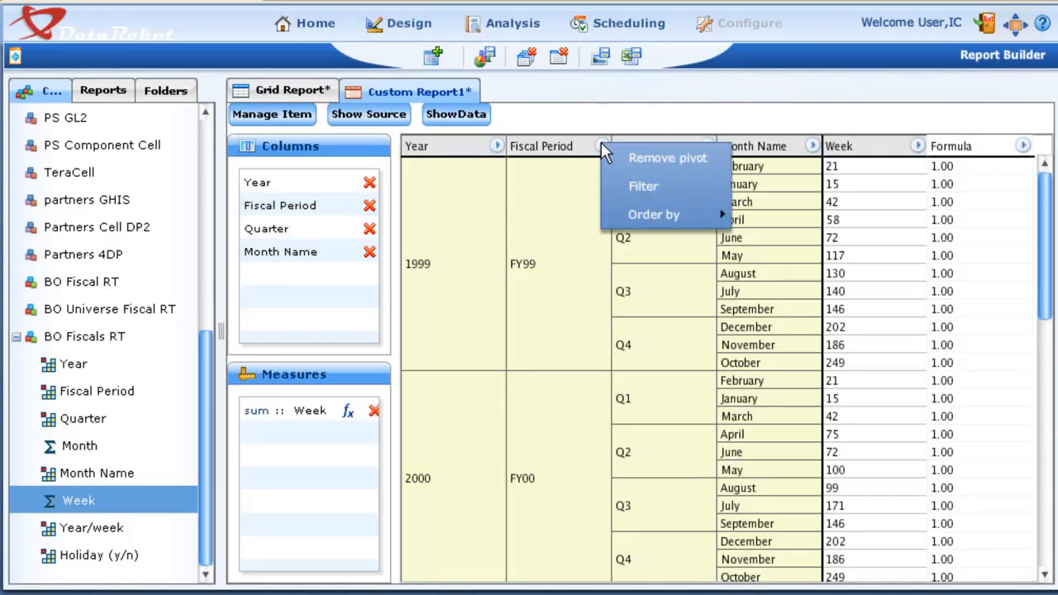
pyautogui.click(632, 186)
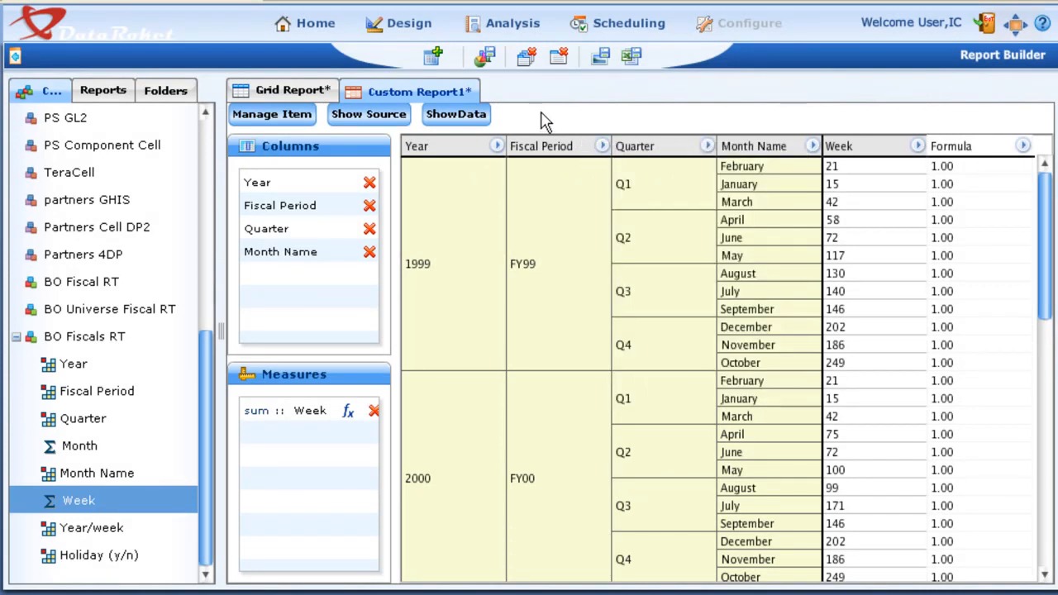
pyautogui.click(560, 58)
pyautogui.click(16, 337)
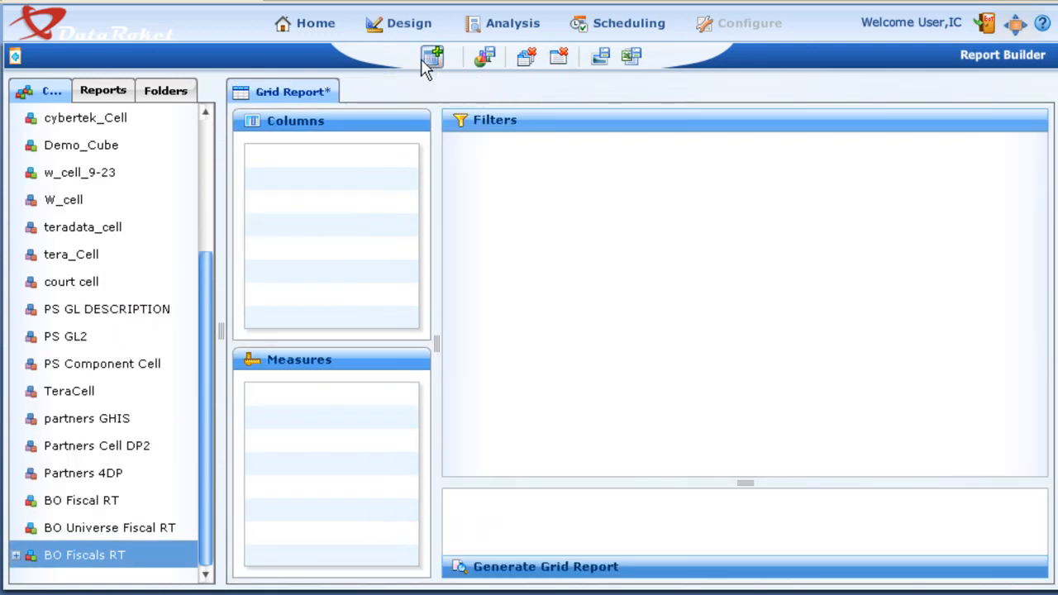
# Create a new chart and expand the BO Fiscals RT cell to reach its fields
pyautogui.click(427, 63)
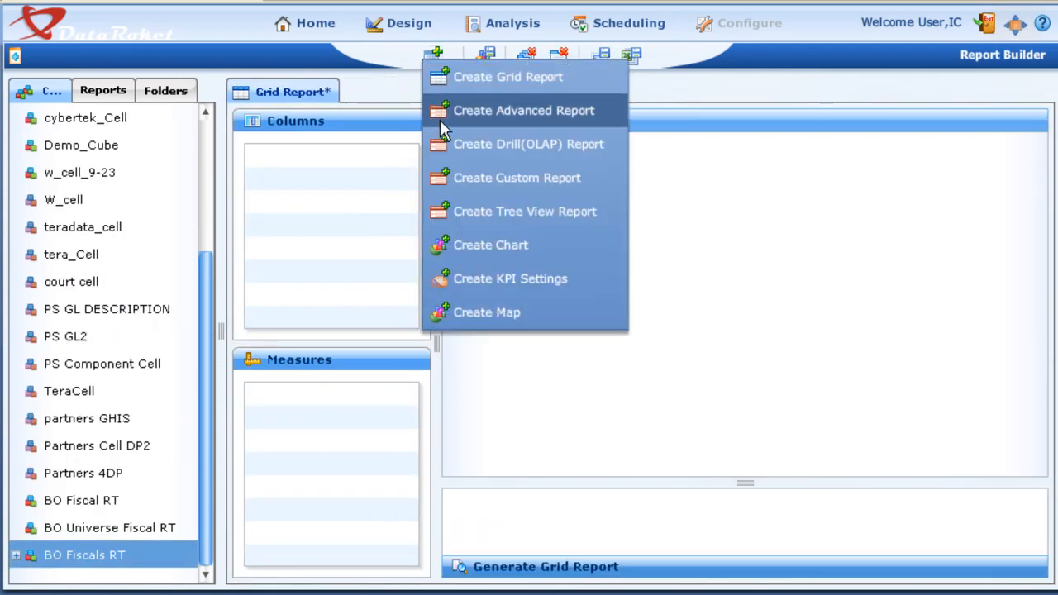
pyautogui.click(464, 238)
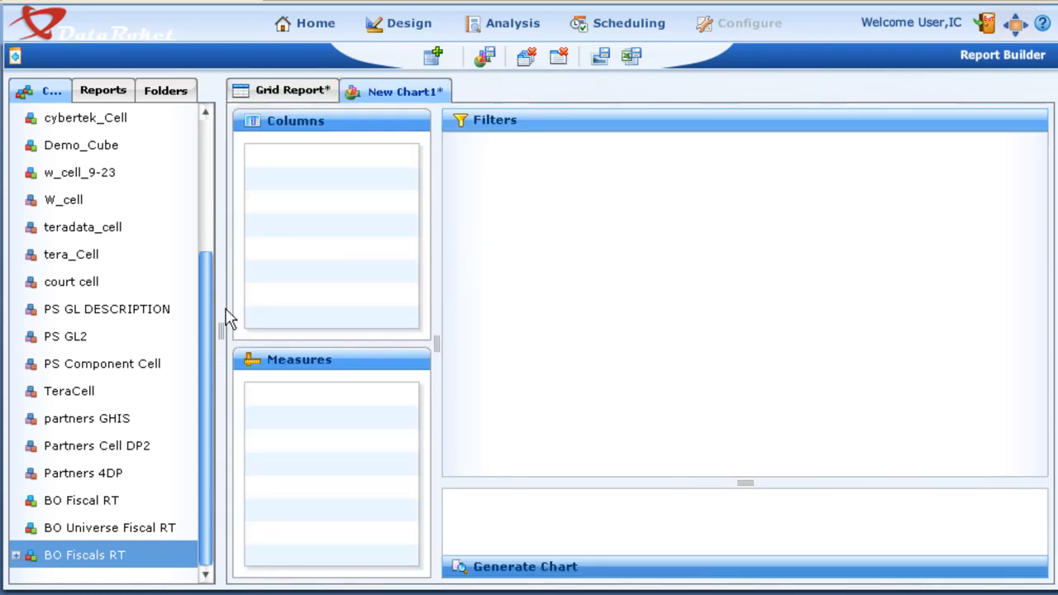
pyautogui.click(20, 556)
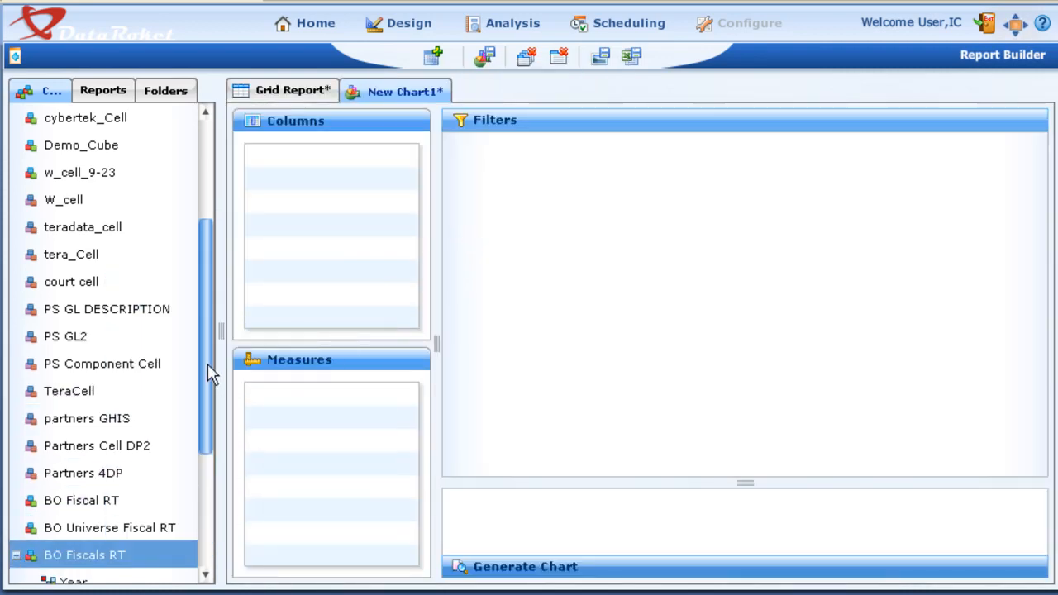
pyautogui.moveTo(208, 364); pyautogui.dragTo(190, 501)
# Generate the chart with Year, Fiscal Period and Quarter as columns and Week as the measure
pyautogui.click(73, 363)
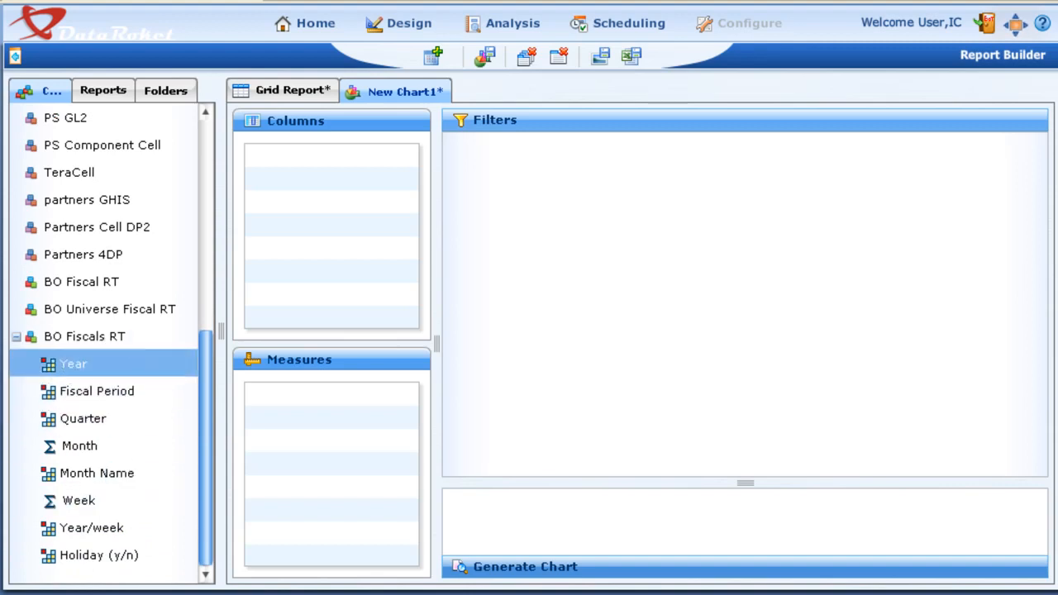
pyautogui.moveTo(73, 364); pyautogui.dragTo(347, 192)
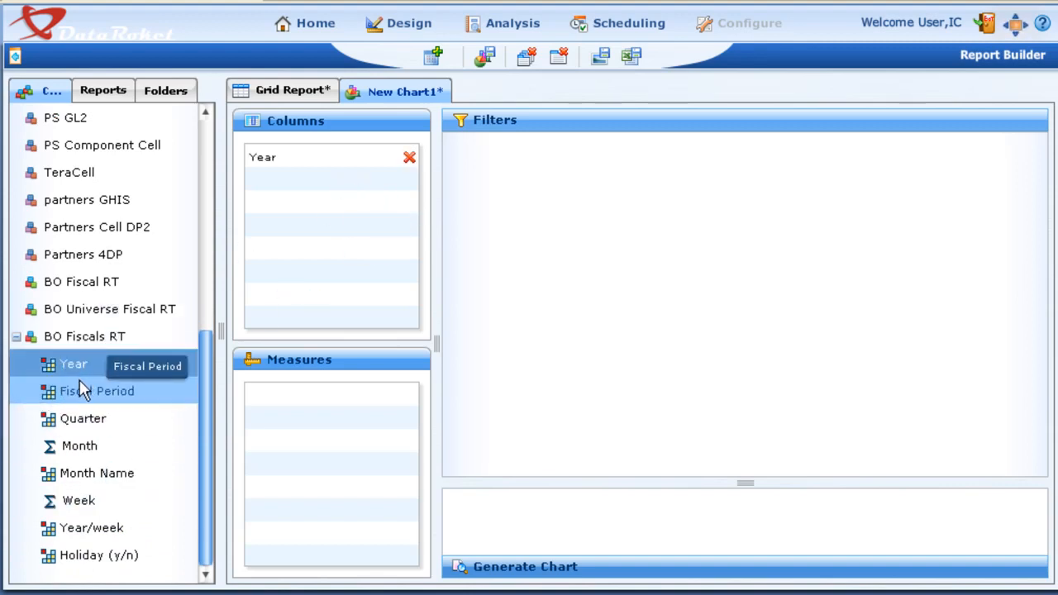
pyautogui.moveTo(96, 391); pyautogui.dragTo(343, 204)
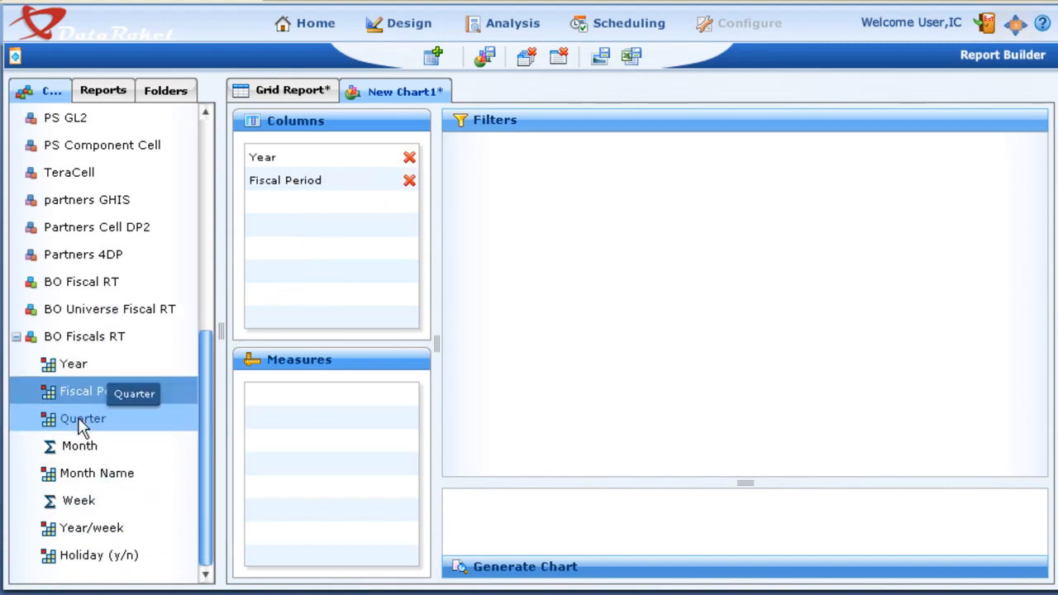
pyautogui.moveTo(88, 425); pyautogui.dragTo(359, 238)
pyautogui.moveTo(82, 500); pyautogui.dragTo(301, 423)
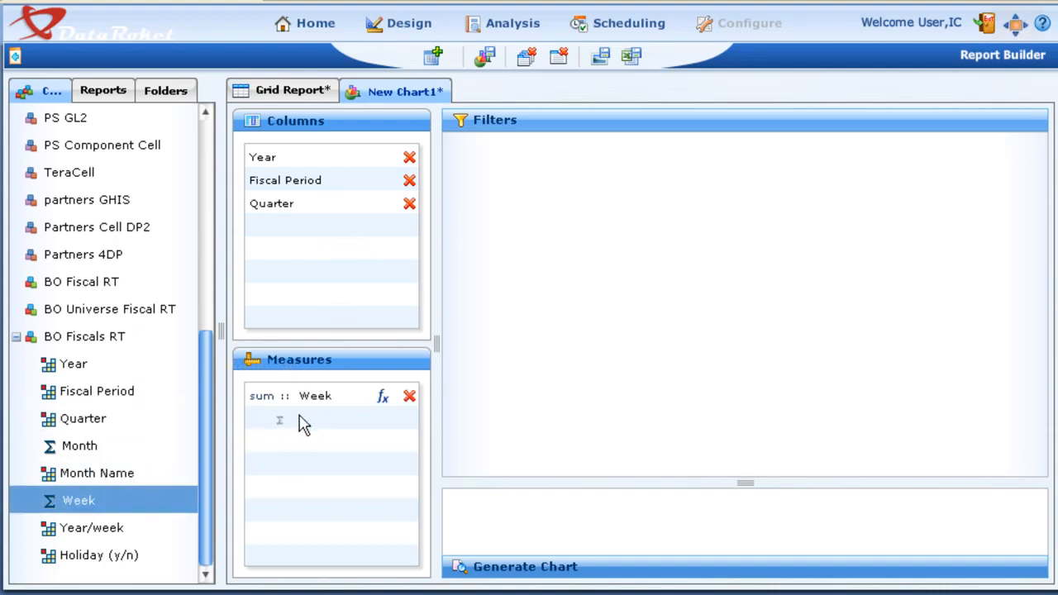
pyautogui.click(539, 569)
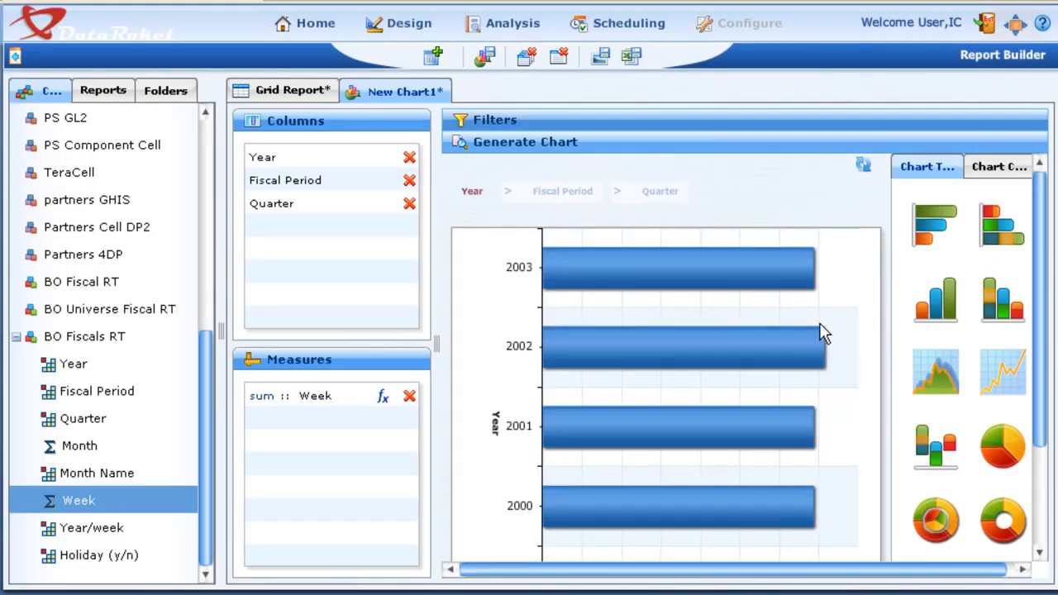
# Try the vertical column and pyramid types on the generated chart, and set it to the funnel type
pyautogui.moveTo(576, 405)
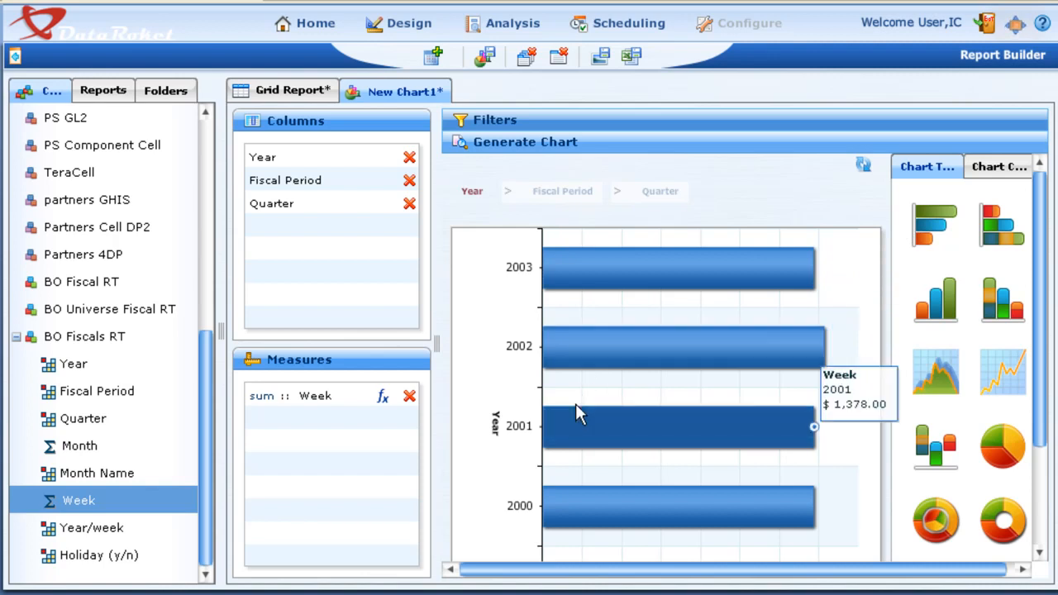
pyautogui.click(945, 310)
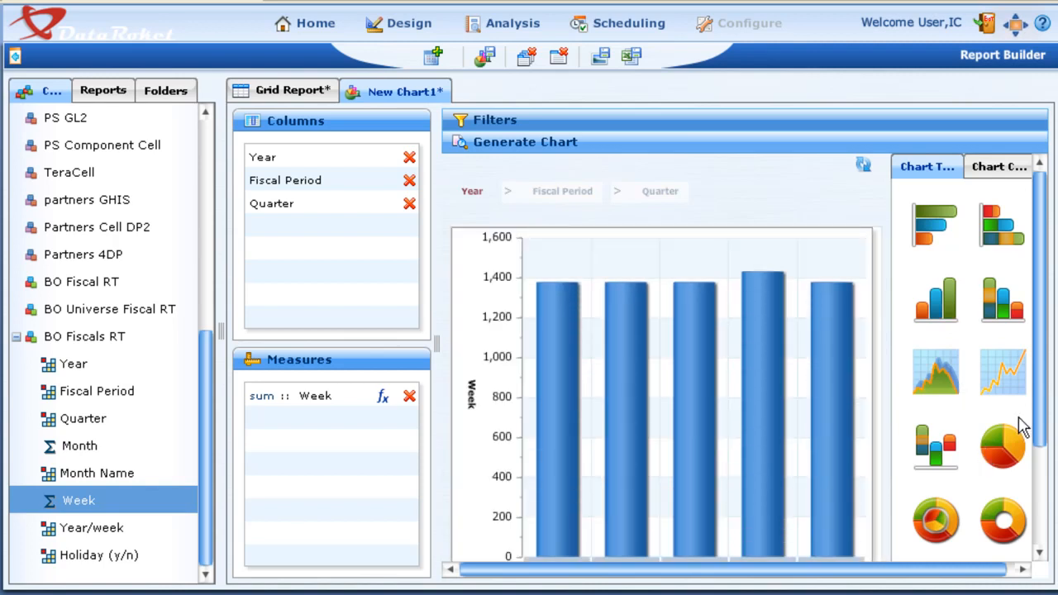
pyautogui.moveTo(1043, 416); pyautogui.dragTo(1033, 489)
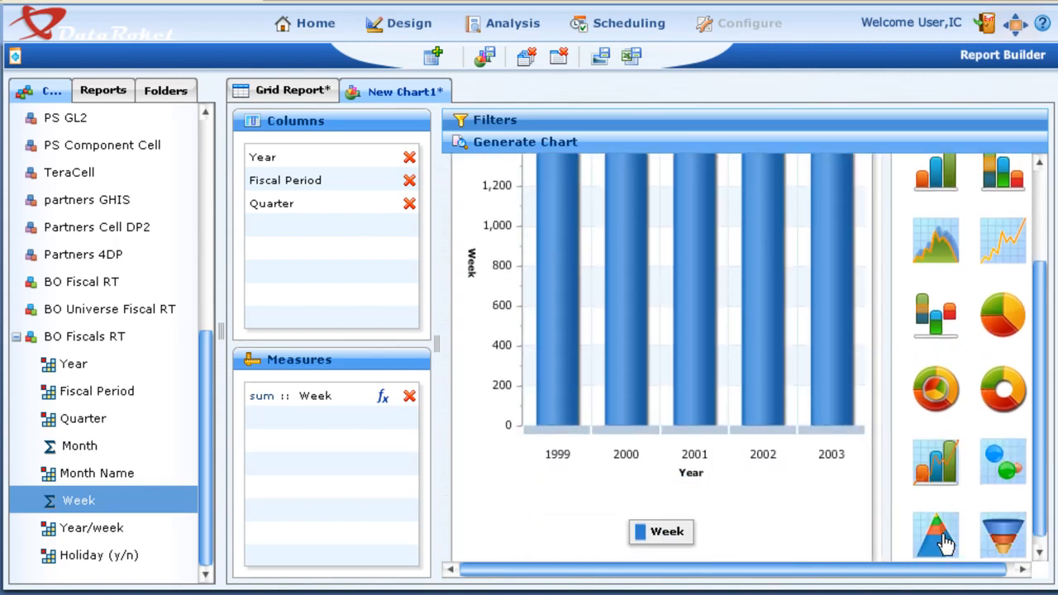
pyautogui.click(943, 545)
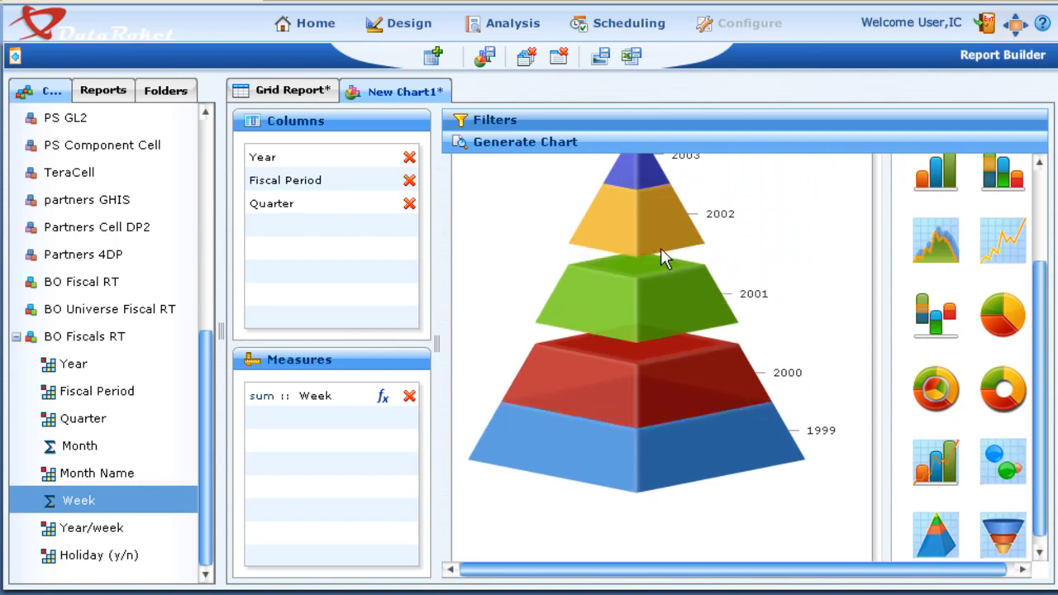
pyautogui.click(1004, 547)
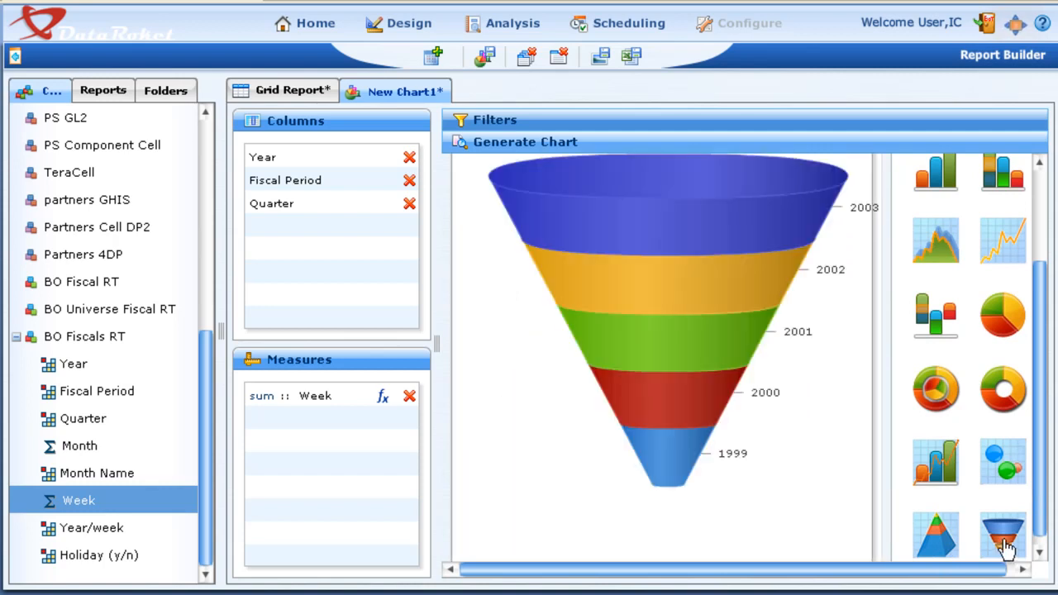
# Drill the funnel chart down into 2002, and refresh the chart with Month added as a second measure
pyautogui.click(693, 257)
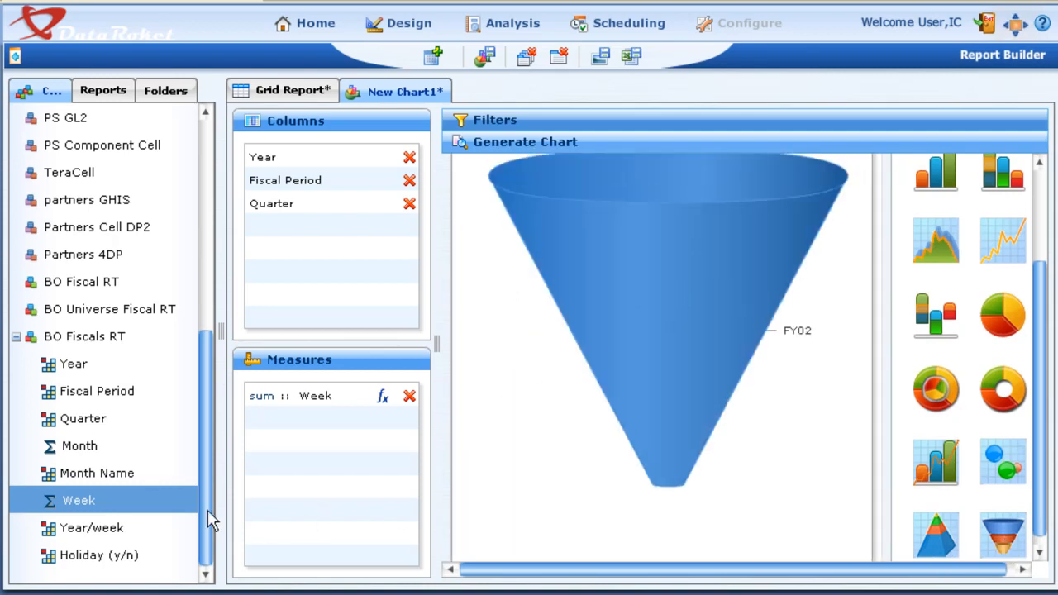
pyautogui.moveTo(80, 445); pyautogui.dragTo(356, 459)
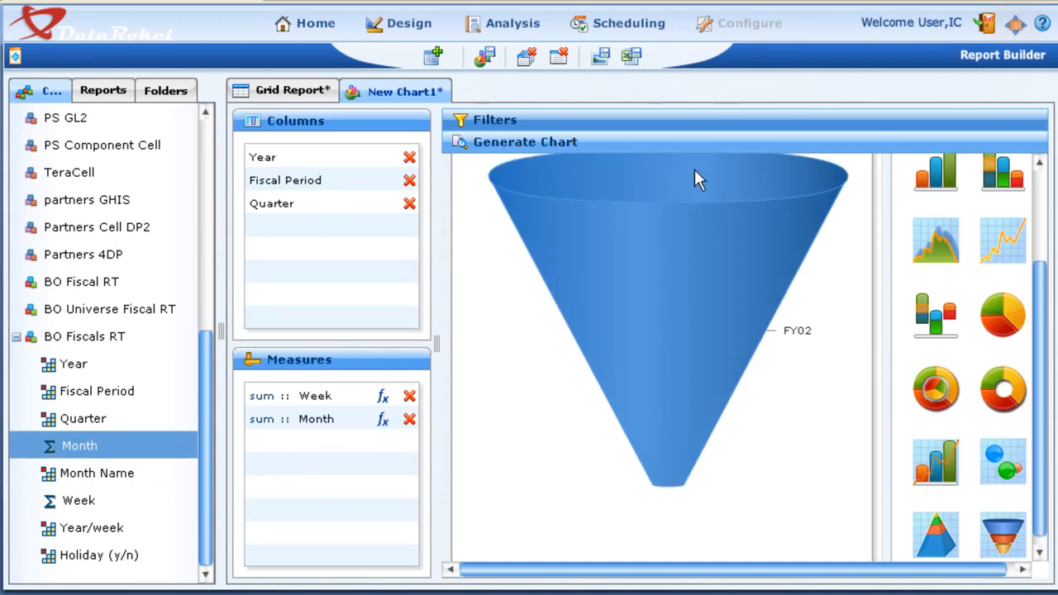
pyautogui.moveTo(1035, 325); pyautogui.dragTo(1040, 236)
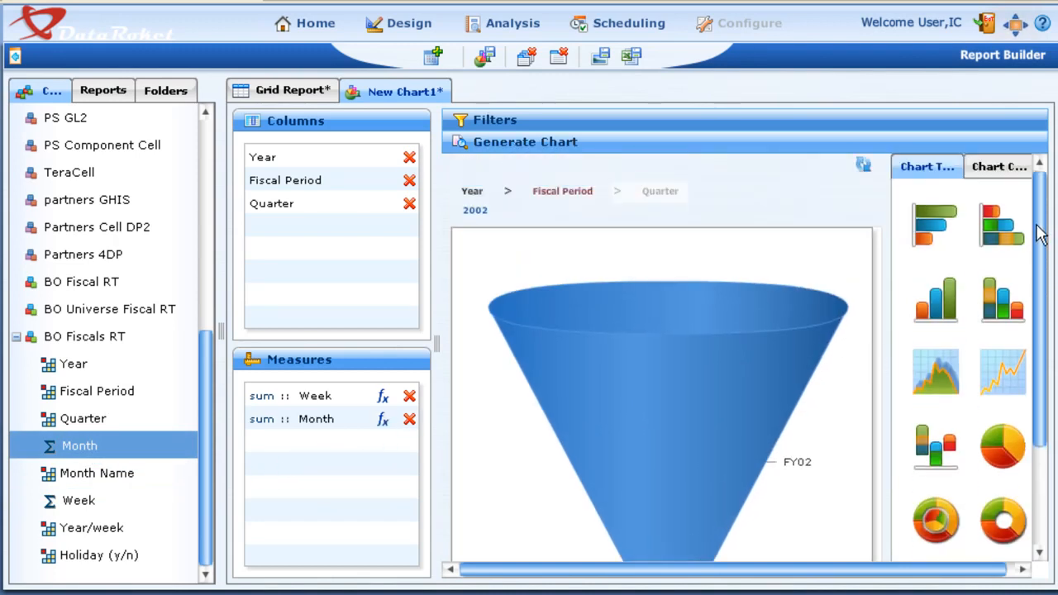
pyautogui.click(863, 165)
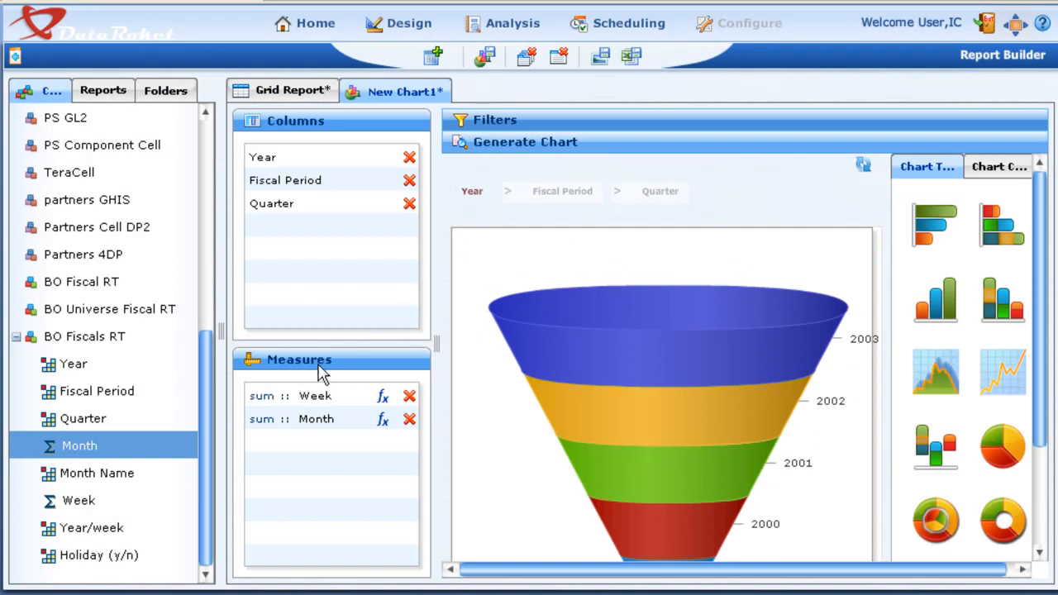
# Change the chart to the vertical column type and review the Week and Month columns for each year
pyautogui.click(950, 311)
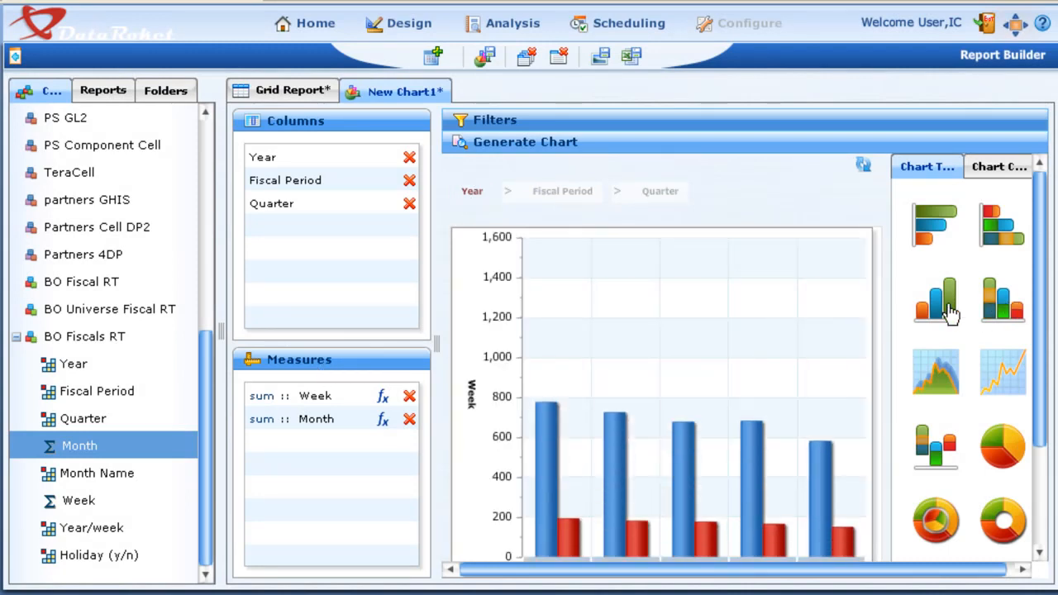
pyautogui.scroll(-3, 1043, 335)
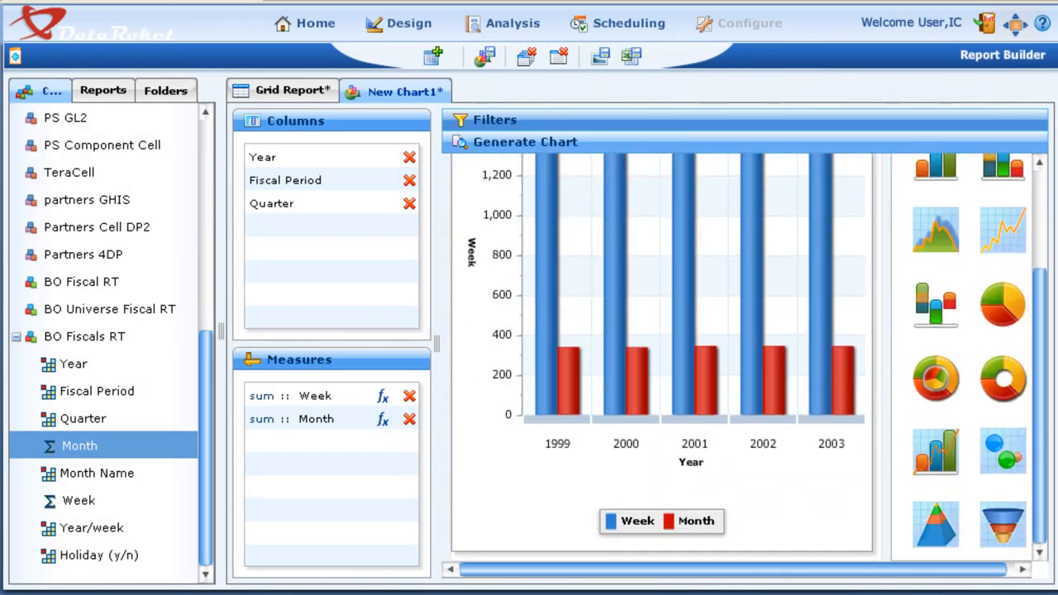
pyautogui.scroll(3, 749, 357)
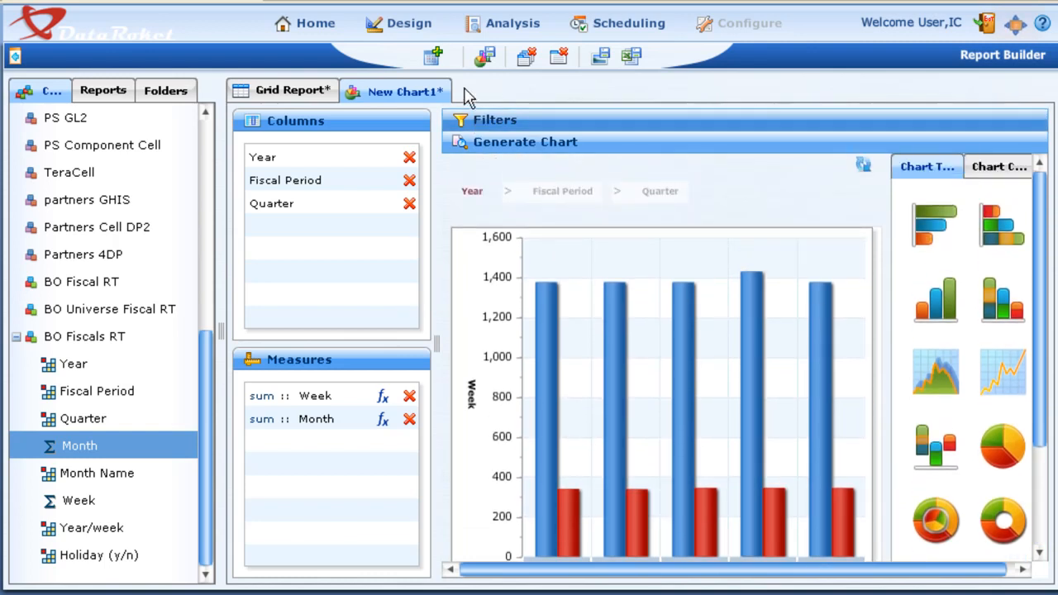
# Close the new chart and collapse the BO Fiscals RT cell, and open the Packages design page
pyautogui.click(558, 57)
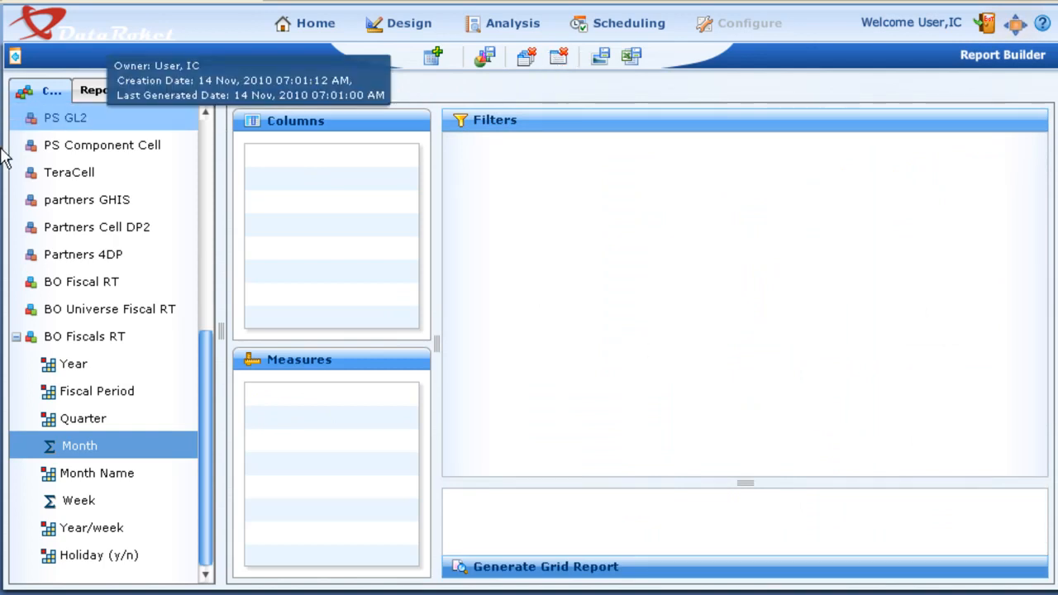
pyautogui.click(15, 337)
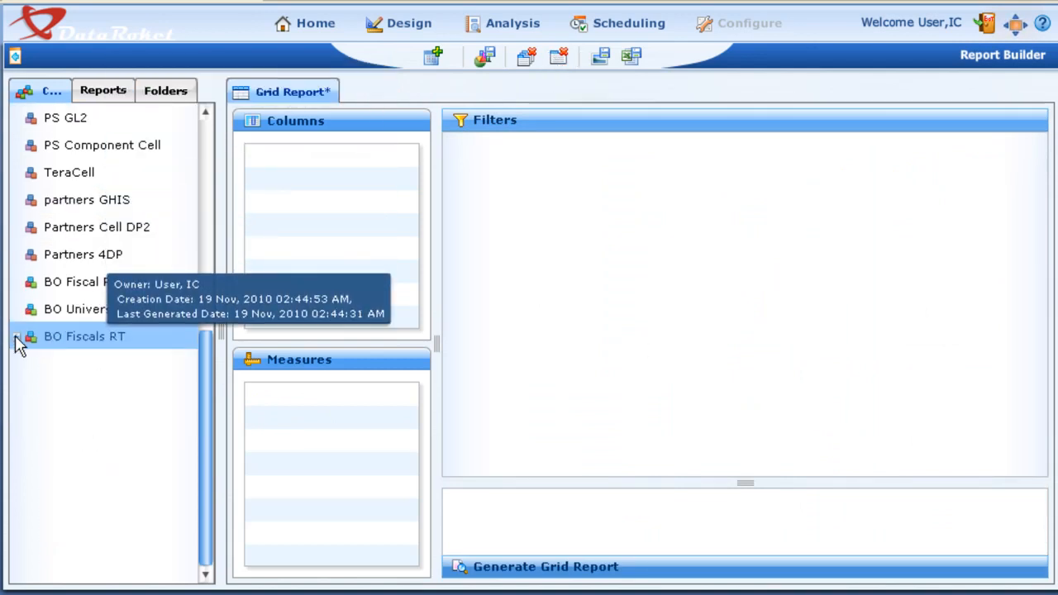
pyautogui.click(396, 24)
pyautogui.click(399, 54)
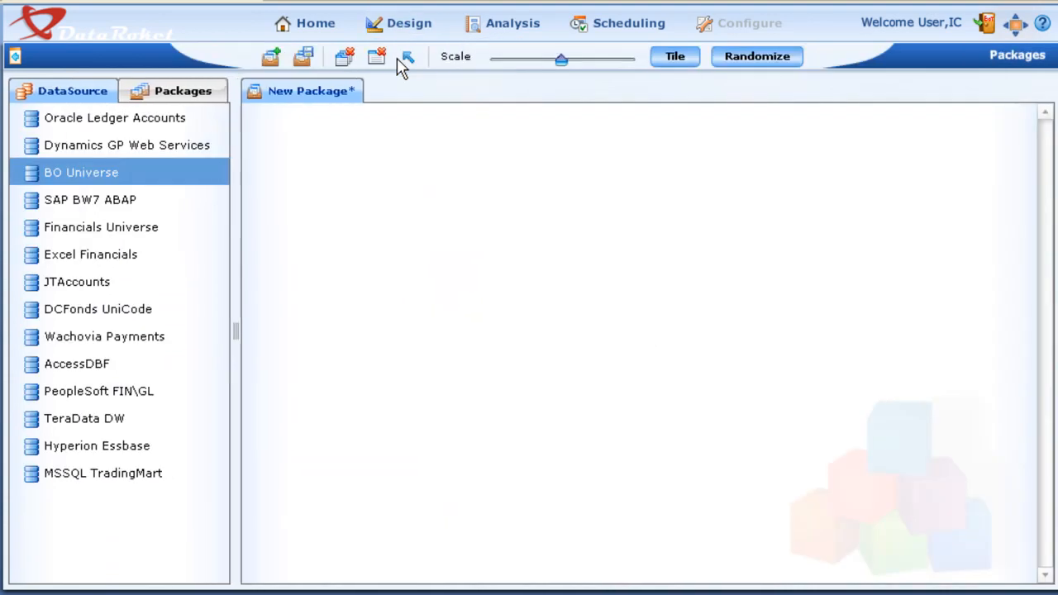